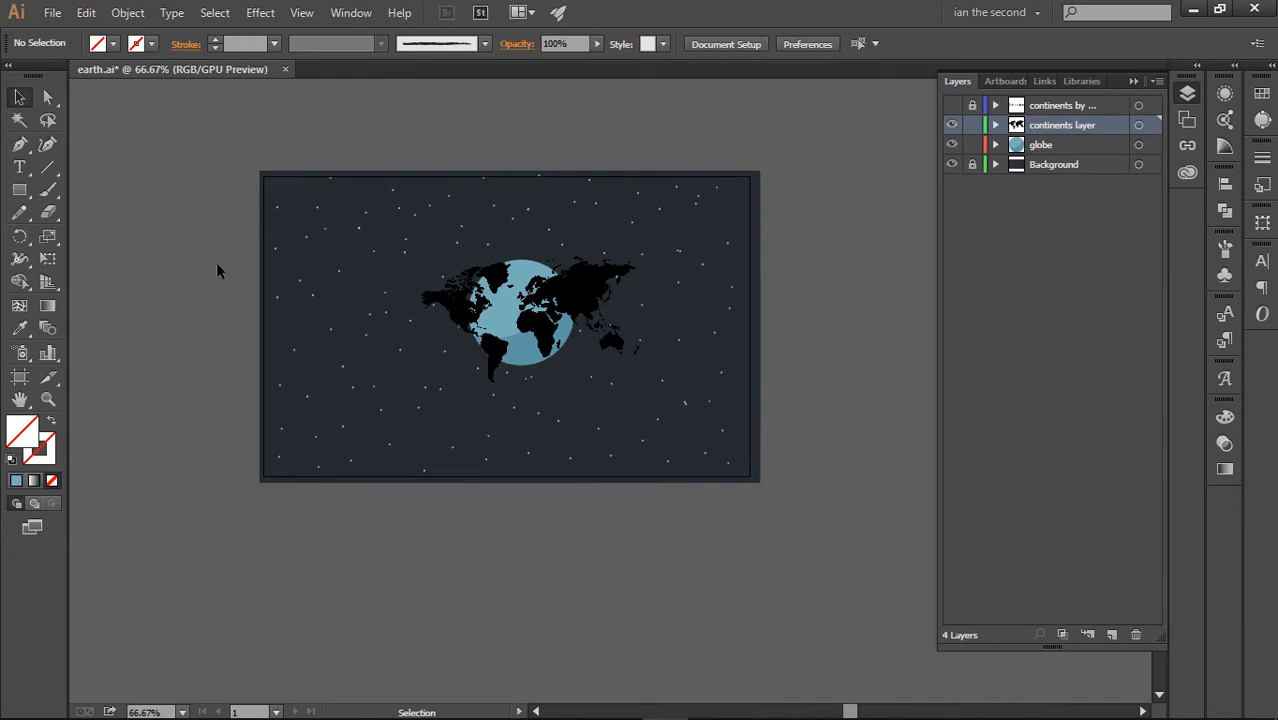
Save a copy of the earth artwork under the name earth 2.ai in Illustrator CC format
click(55, 12)
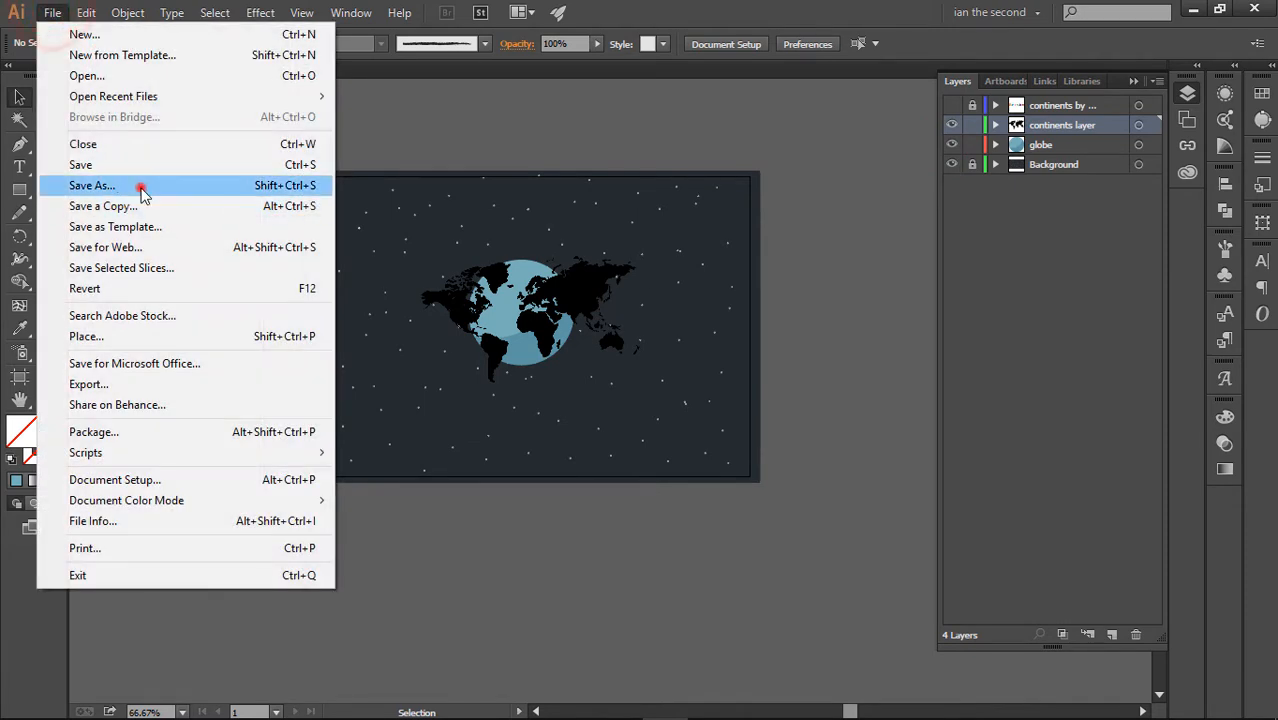
click(141, 186)
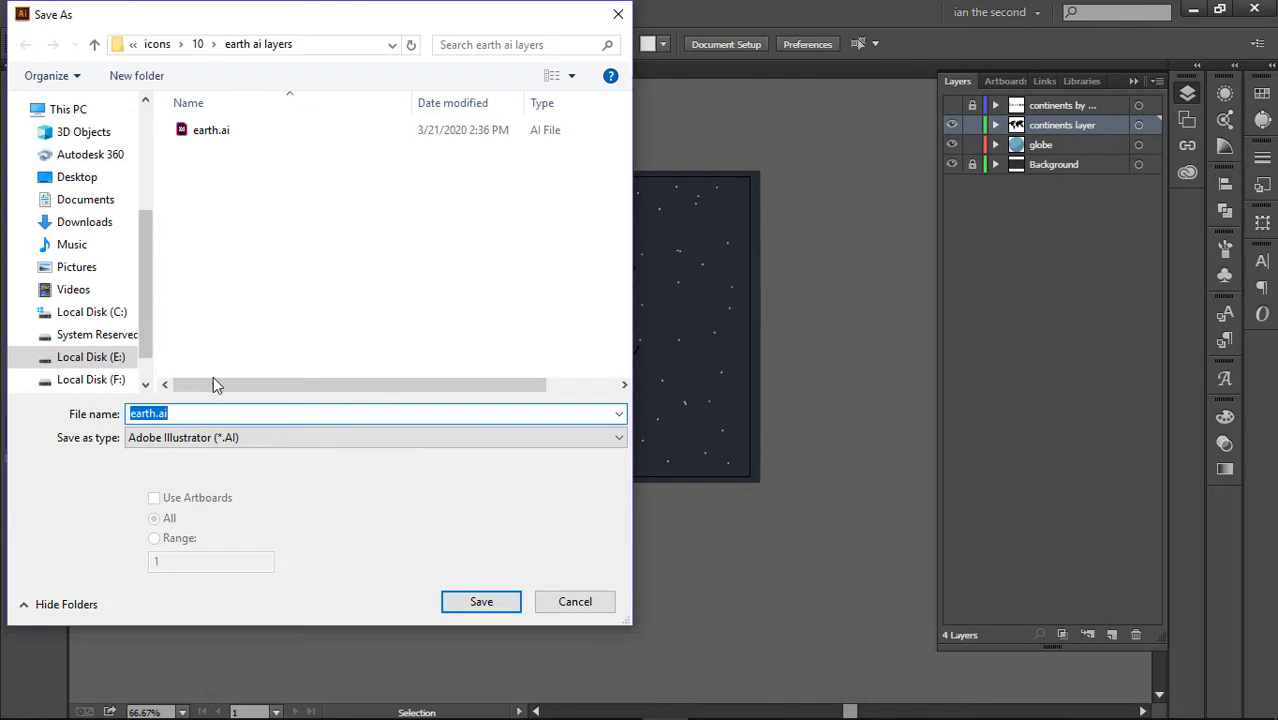
click(158, 413)
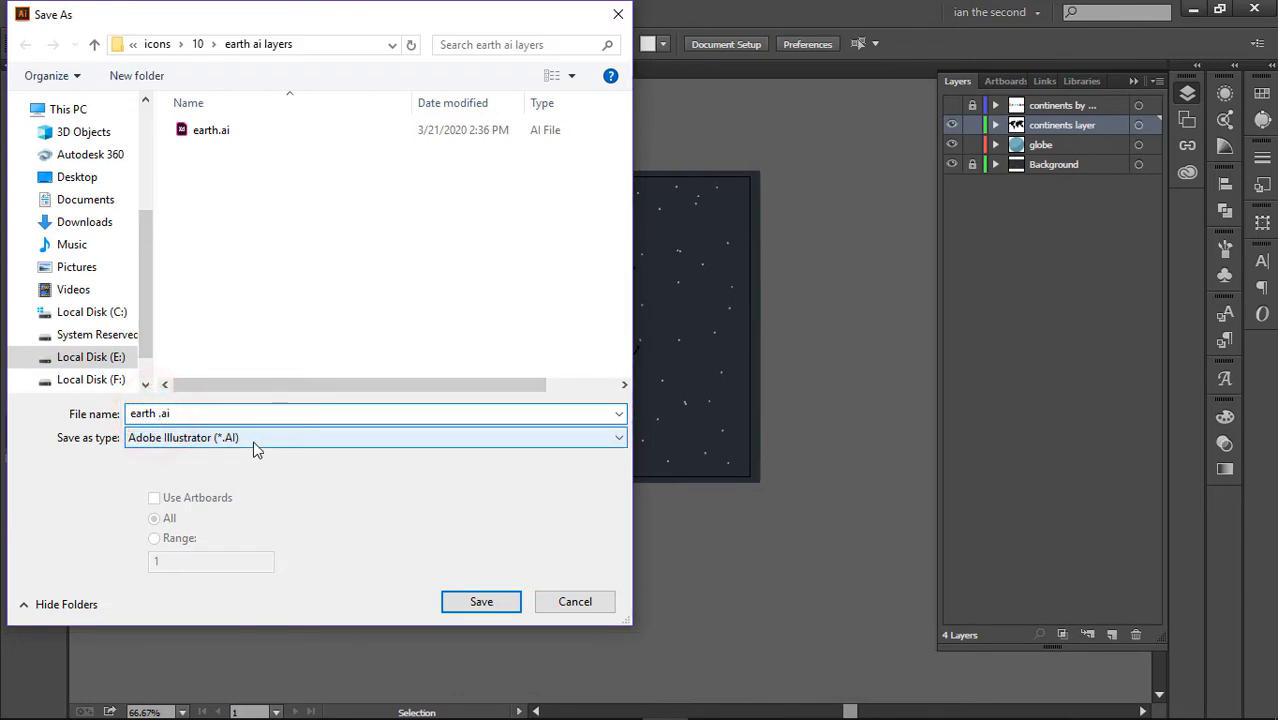
click(460, 606)
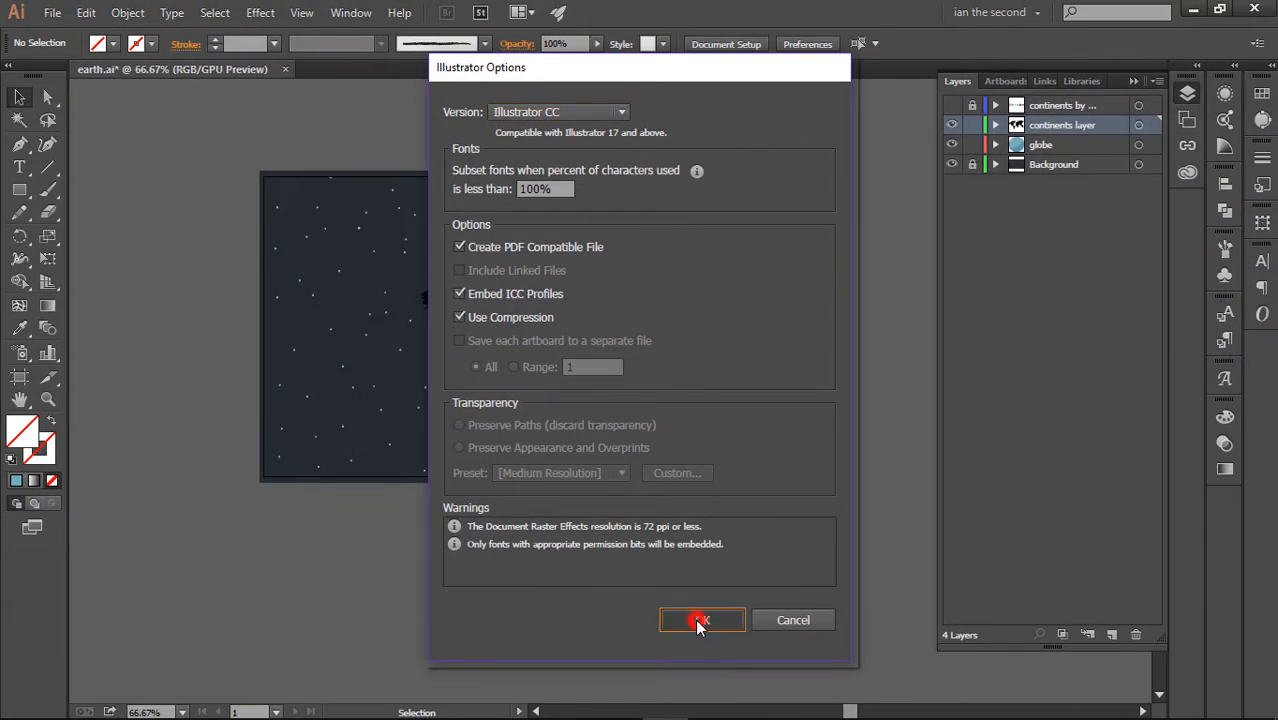
click(699, 621)
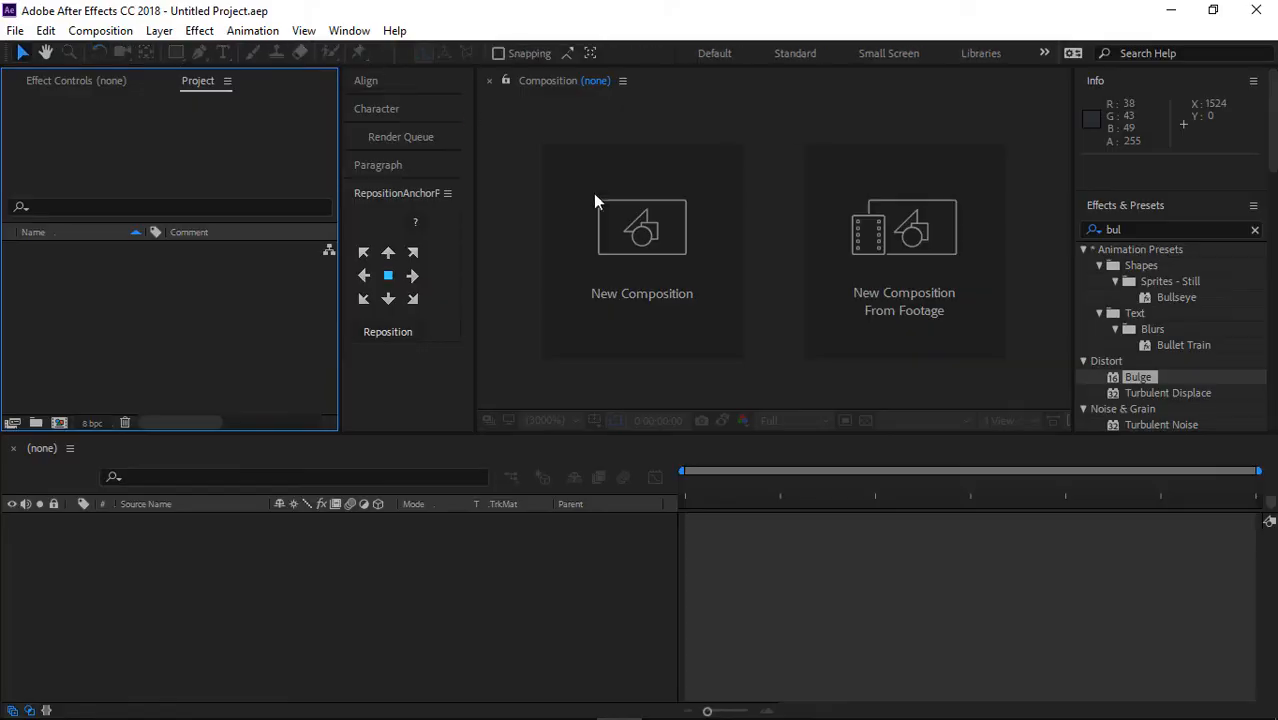
Switch to After Effects and create a composition named globe at 1920 x 1080 px, square pixels, 30 fps and 2 seconds long
click(642, 229)
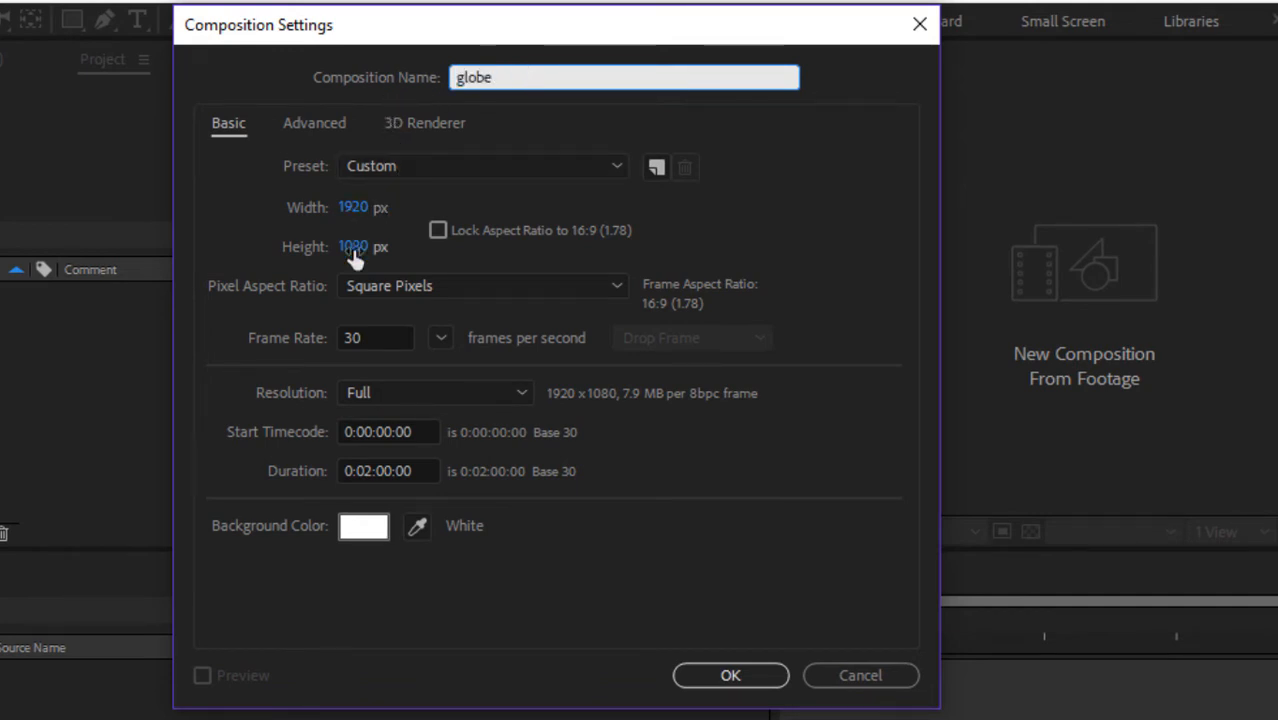
click(434, 289)
click(434, 290)
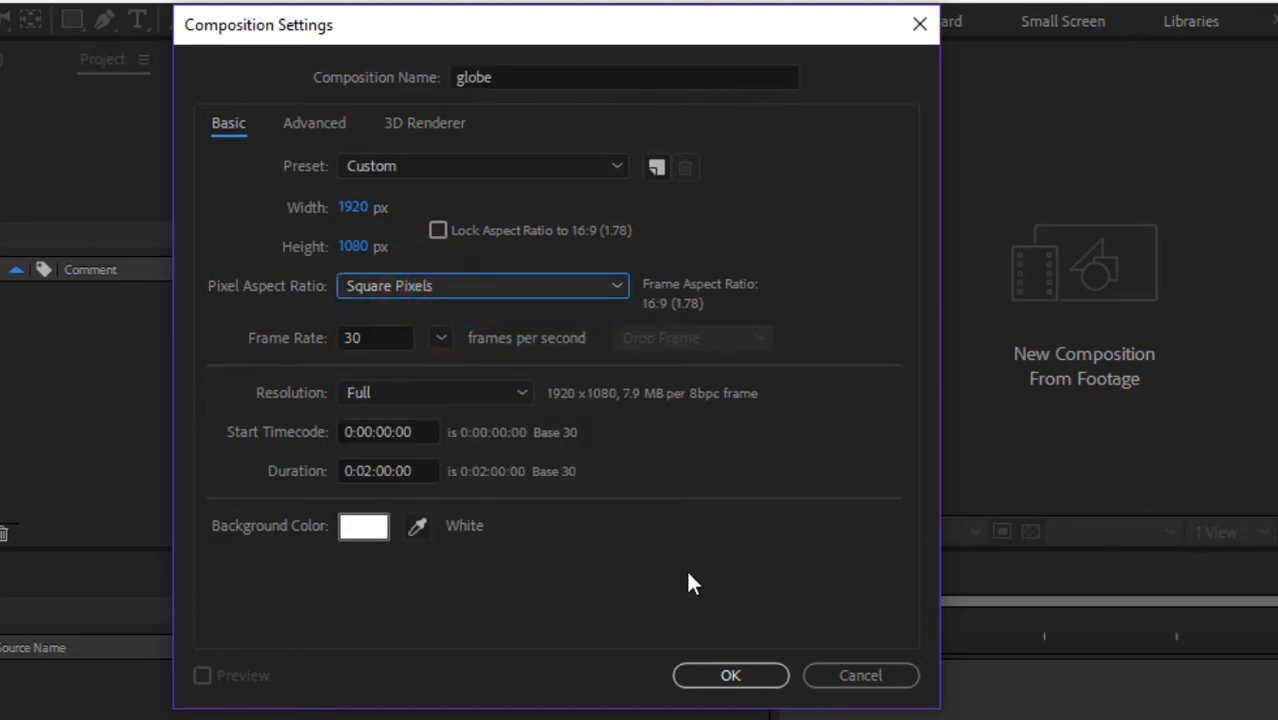
double_click(371, 477)
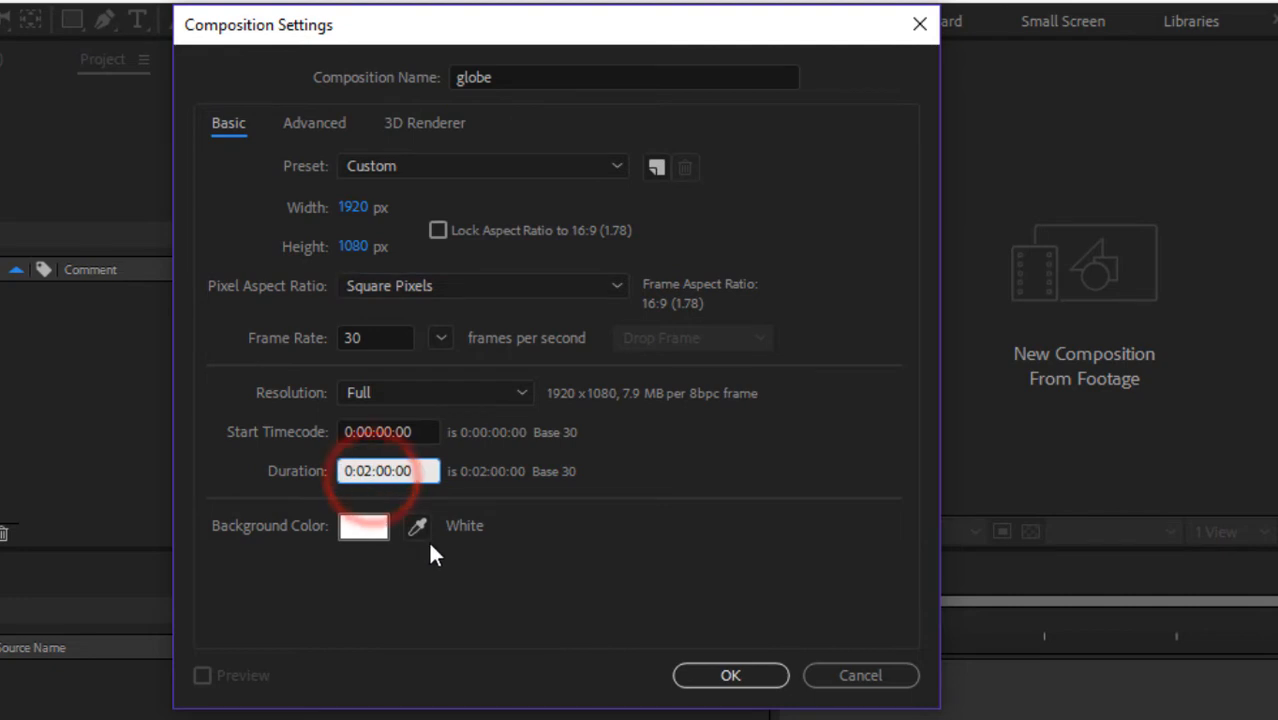
text(00)
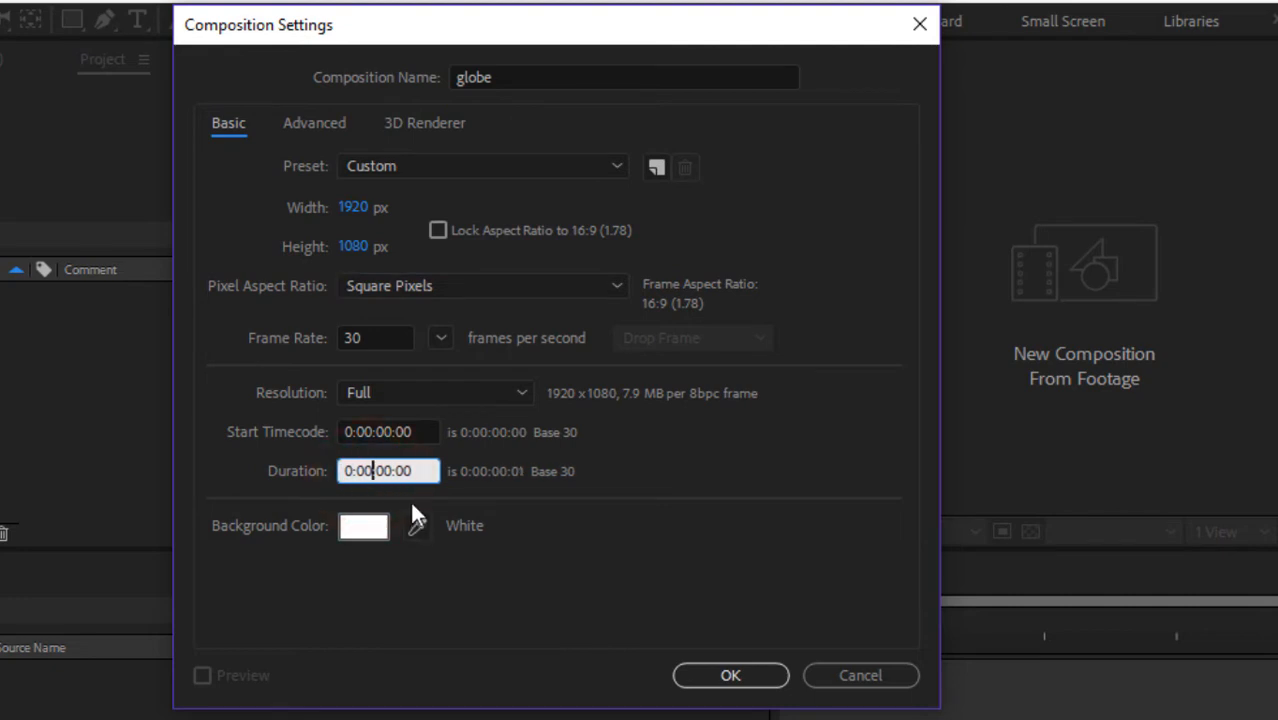
click(391, 471)
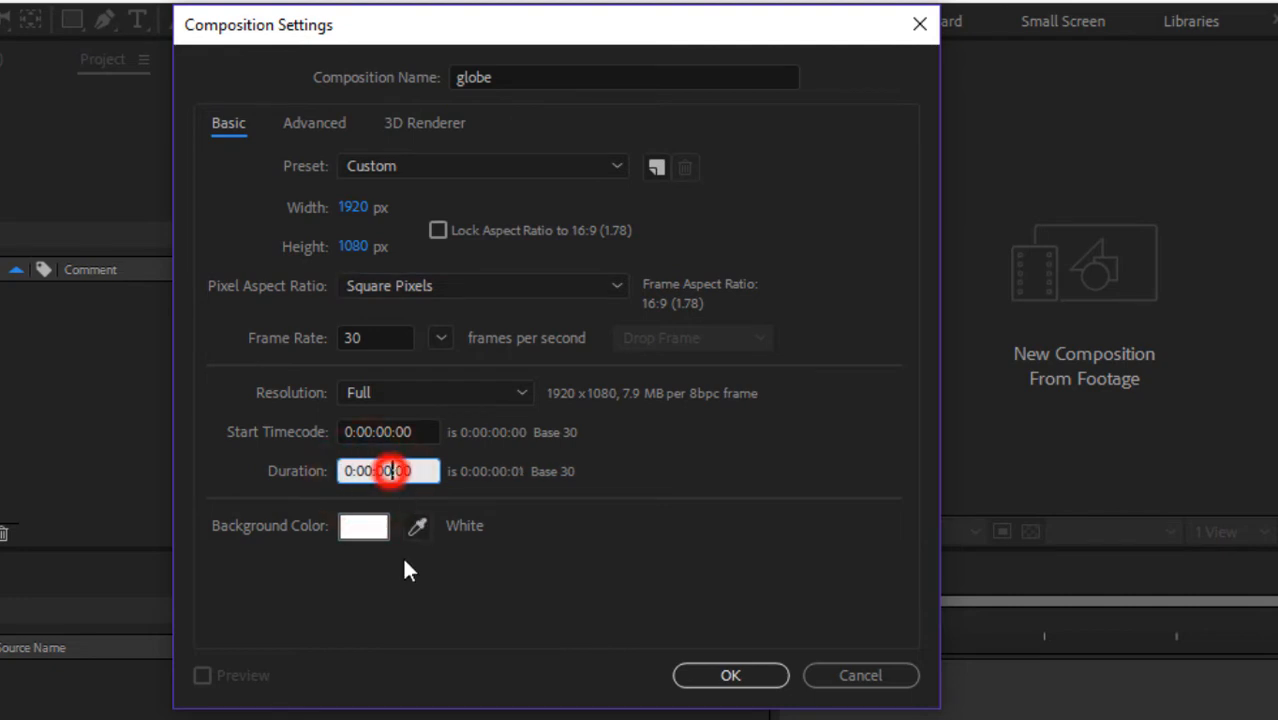
text(2)
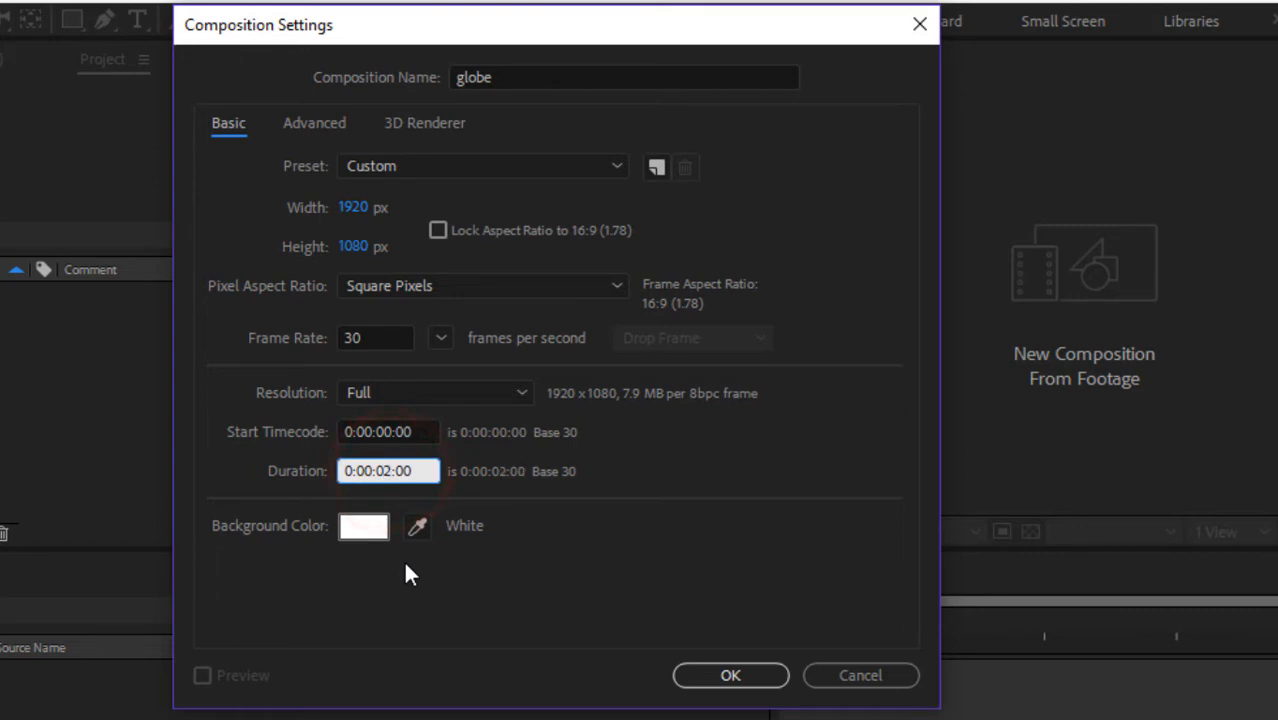
click(740, 677)
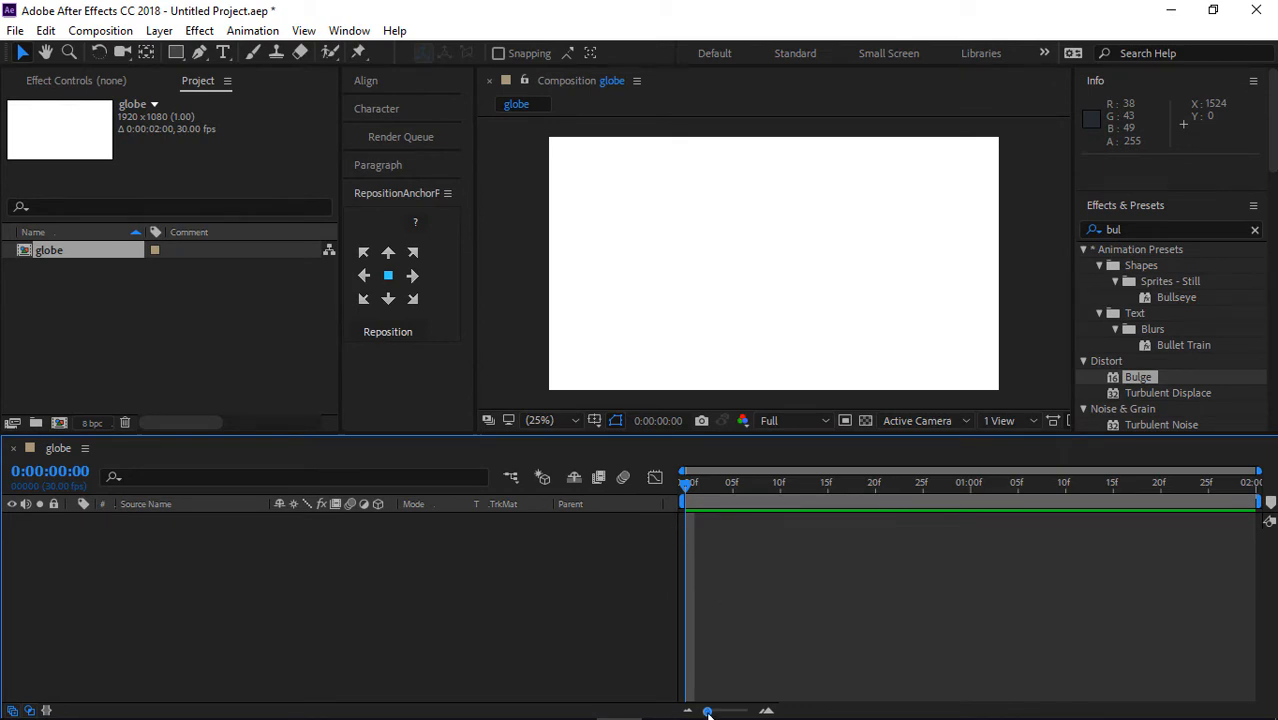
Add a light grey 1920 x 1080 px solid layer named solid to the globe composition
drag(708, 712, 739, 712)
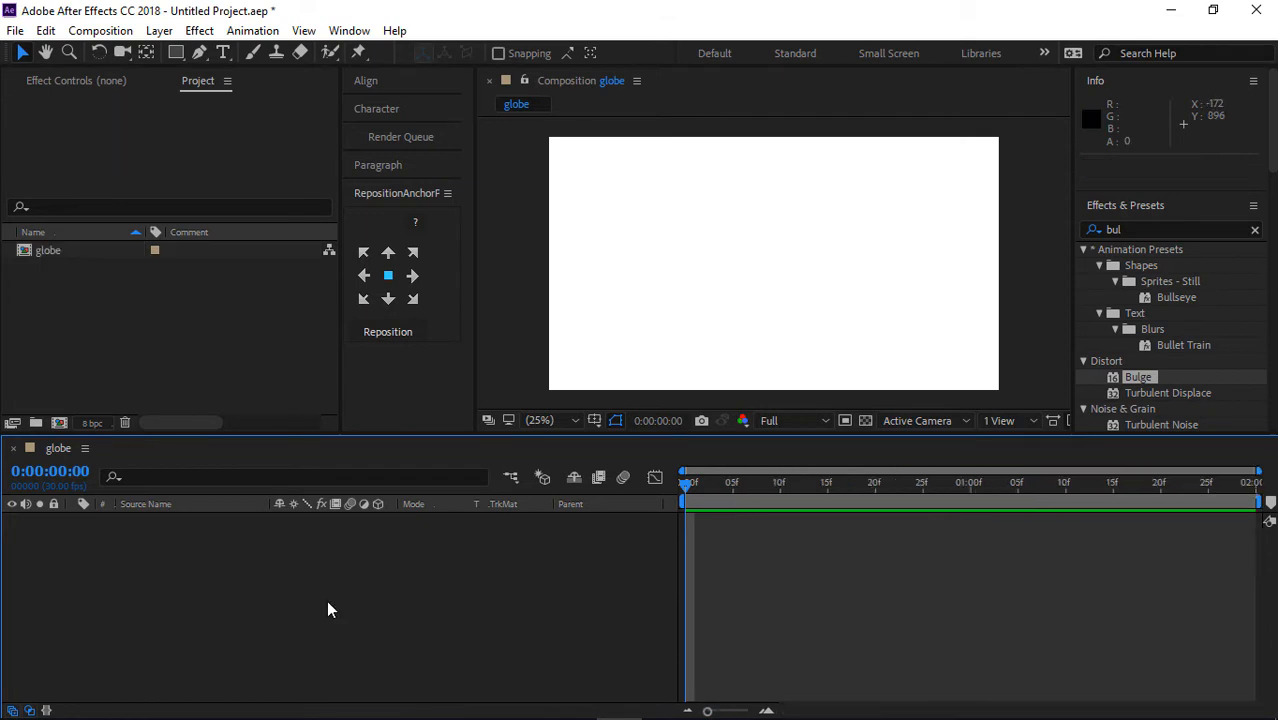
key(ctrl+y)
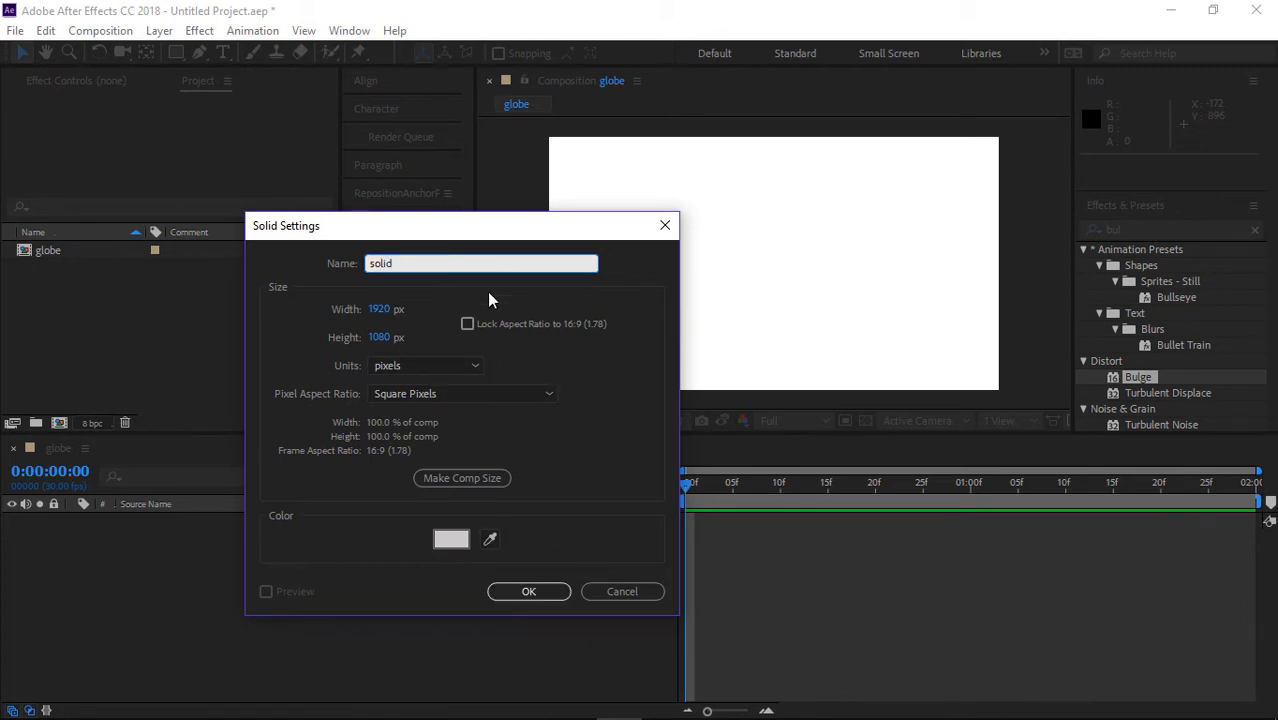
click(513, 592)
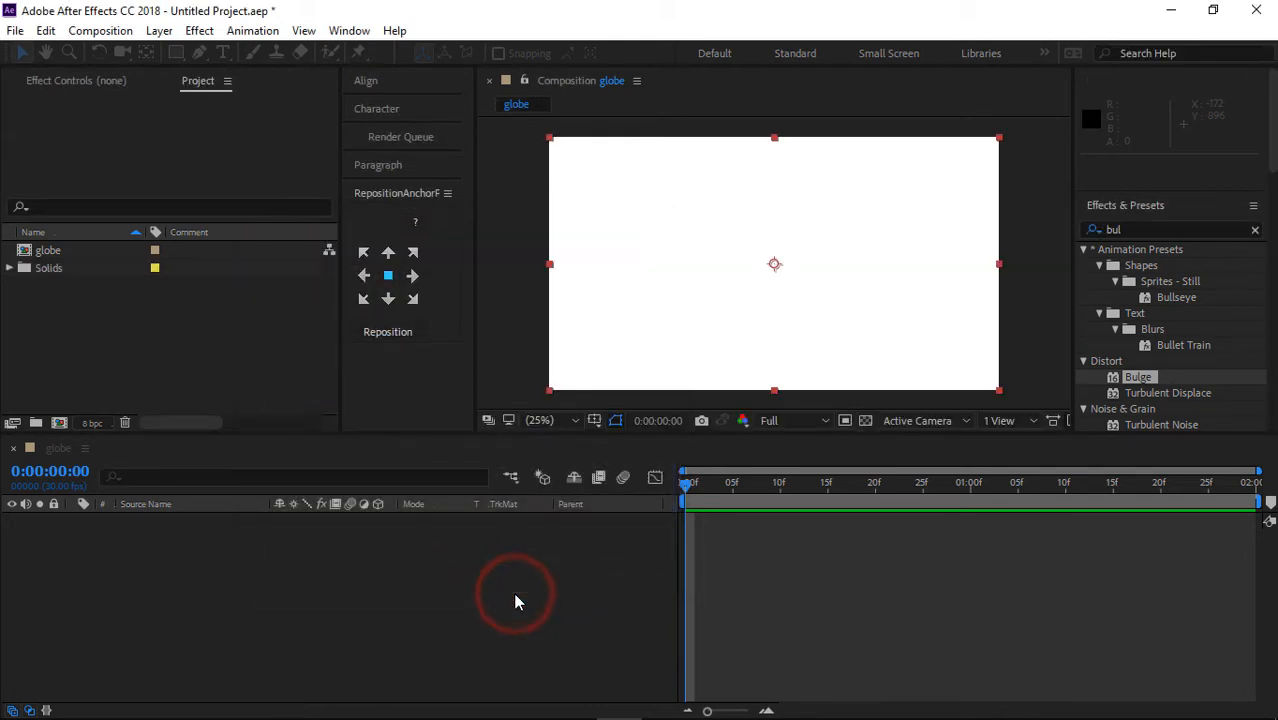
click(513, 592)
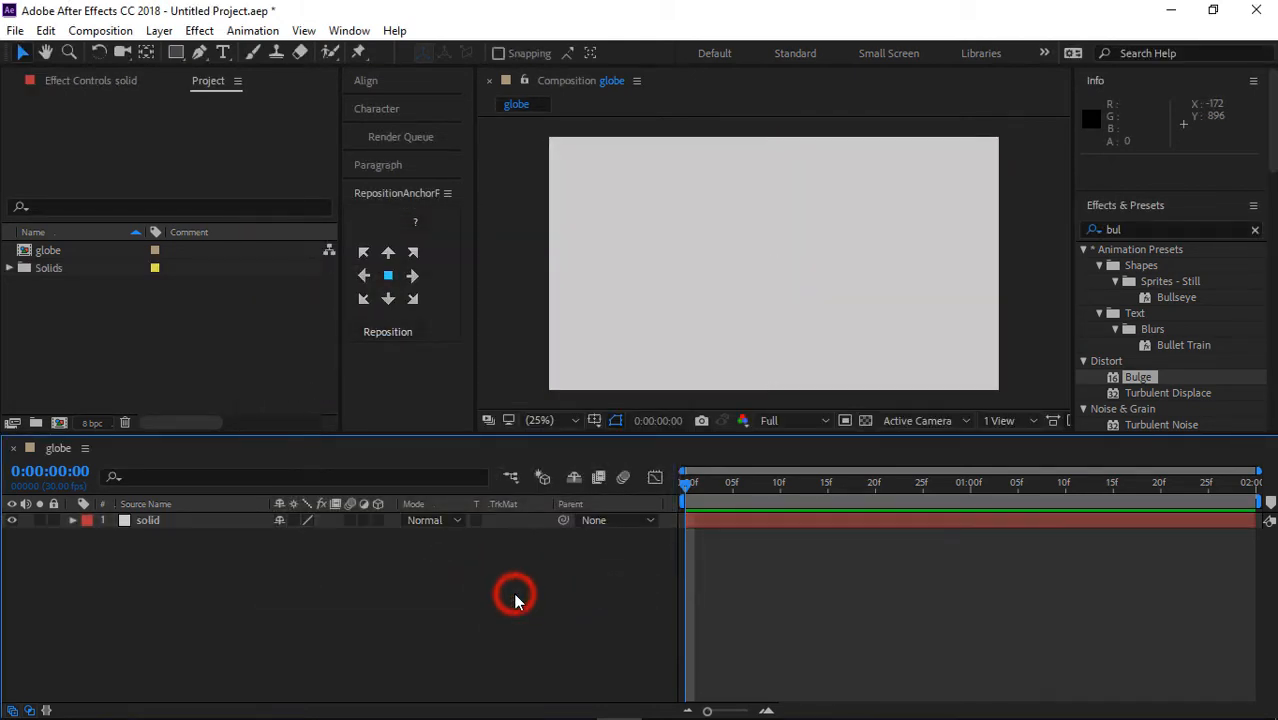
Import earth 2.ai as a composition at document size and close the extra earth 3 timeline
click(275, 590)
key(ctrl+i)
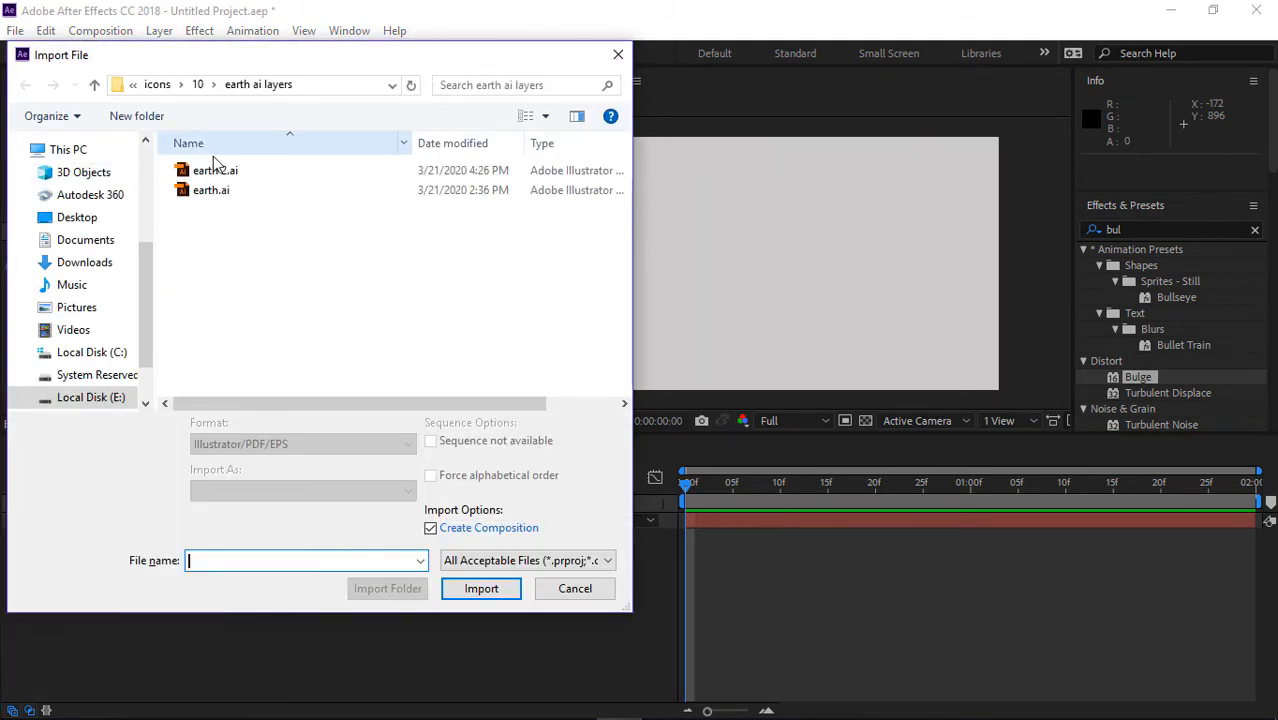
double_click(227, 170)
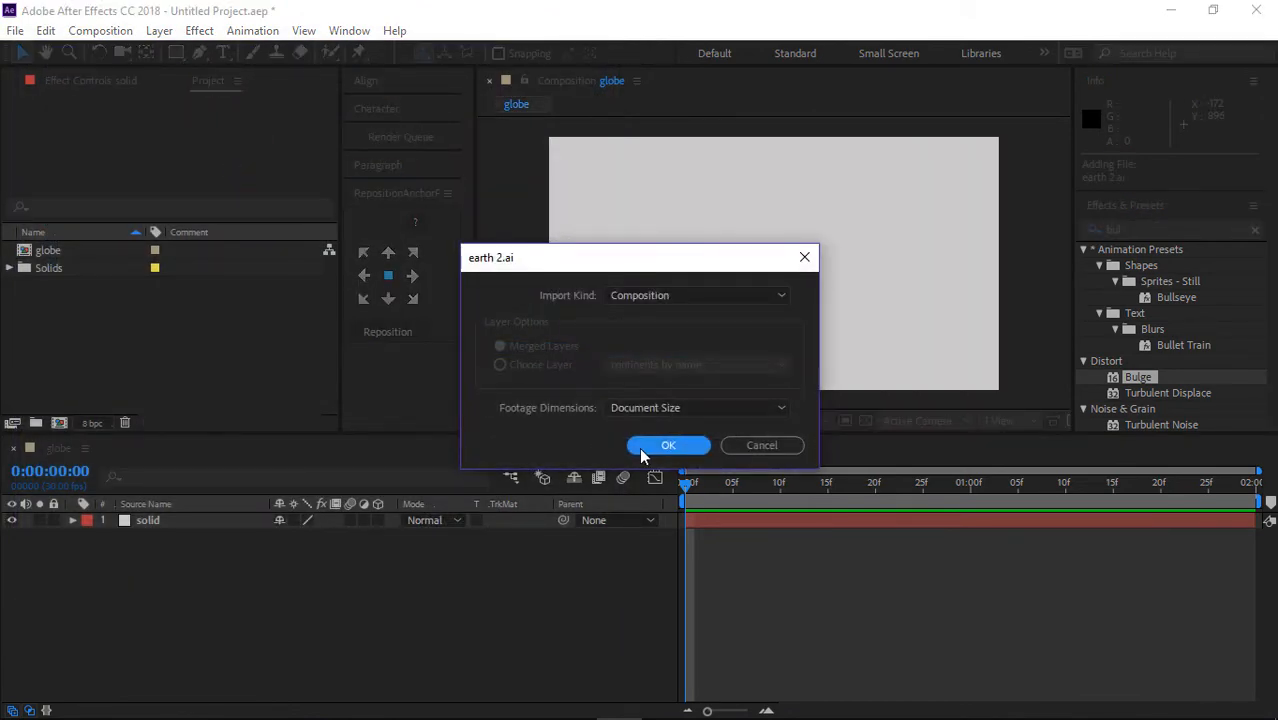
click(641, 448)
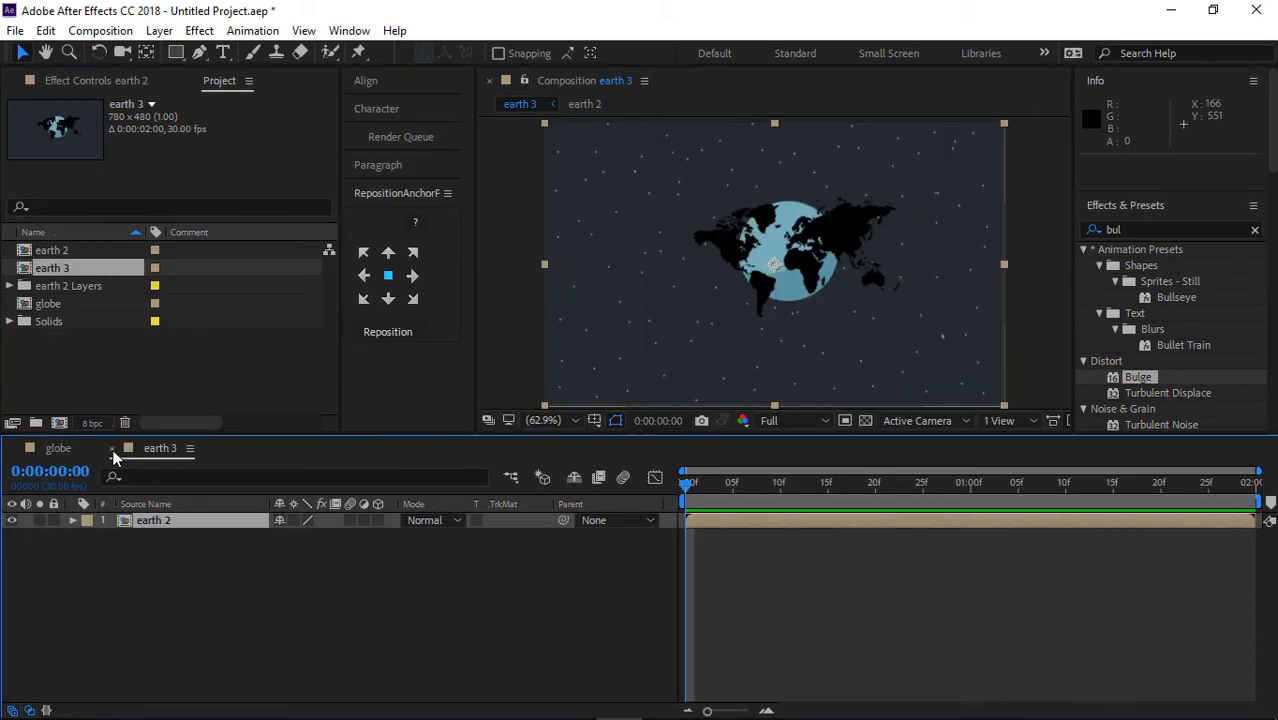
click(112, 450)
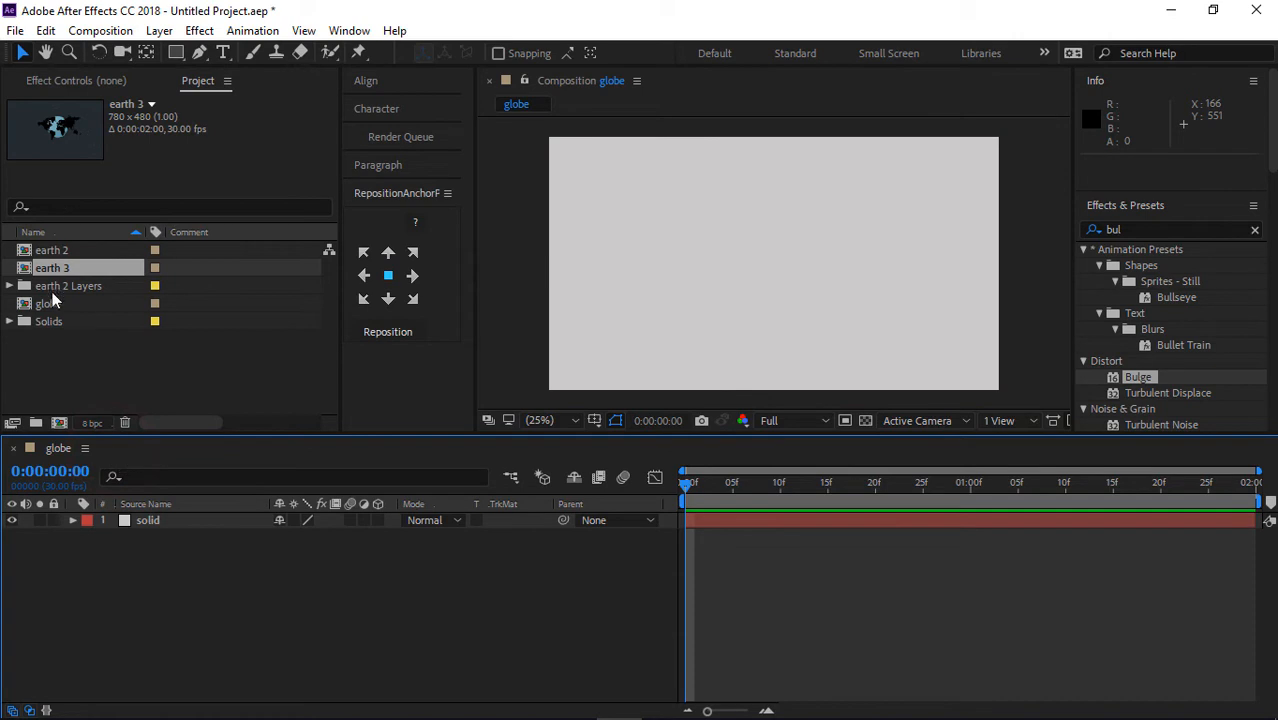
Add the earth 2 Layers folder's contents to the globe composition and place the Background layer directly above the solid
drag(52, 286, 168, 516)
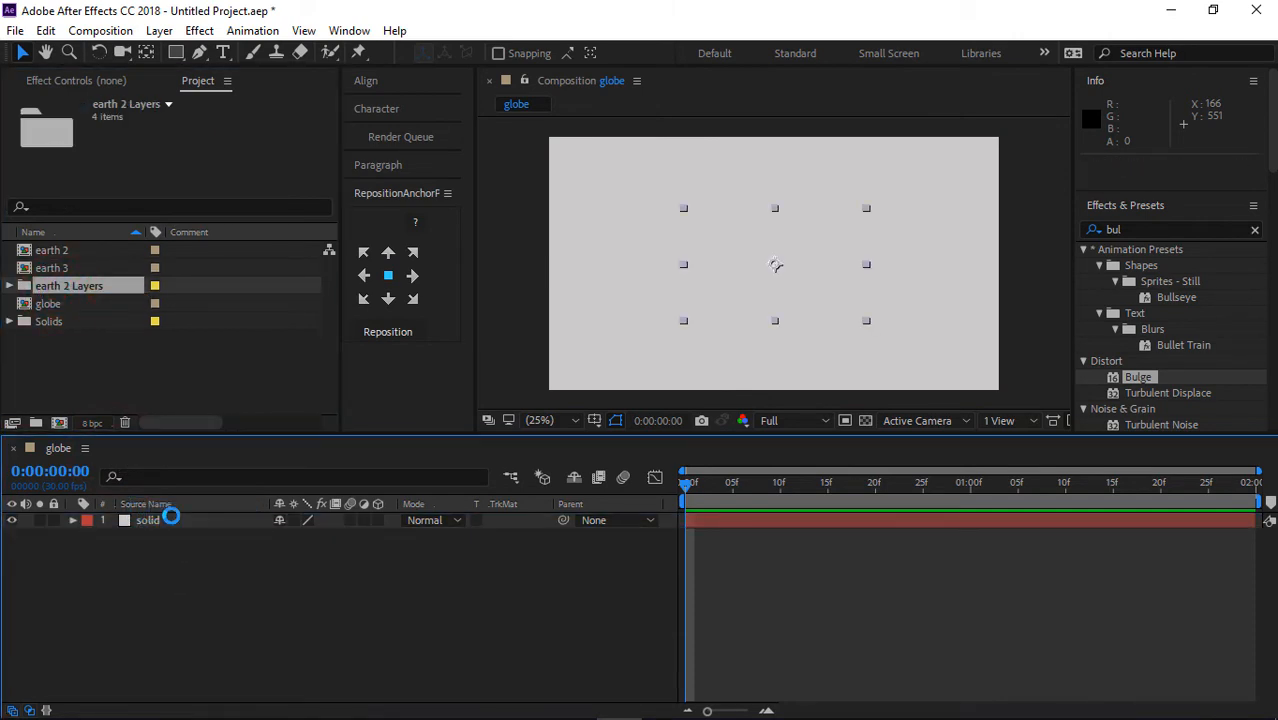
click(189, 662)
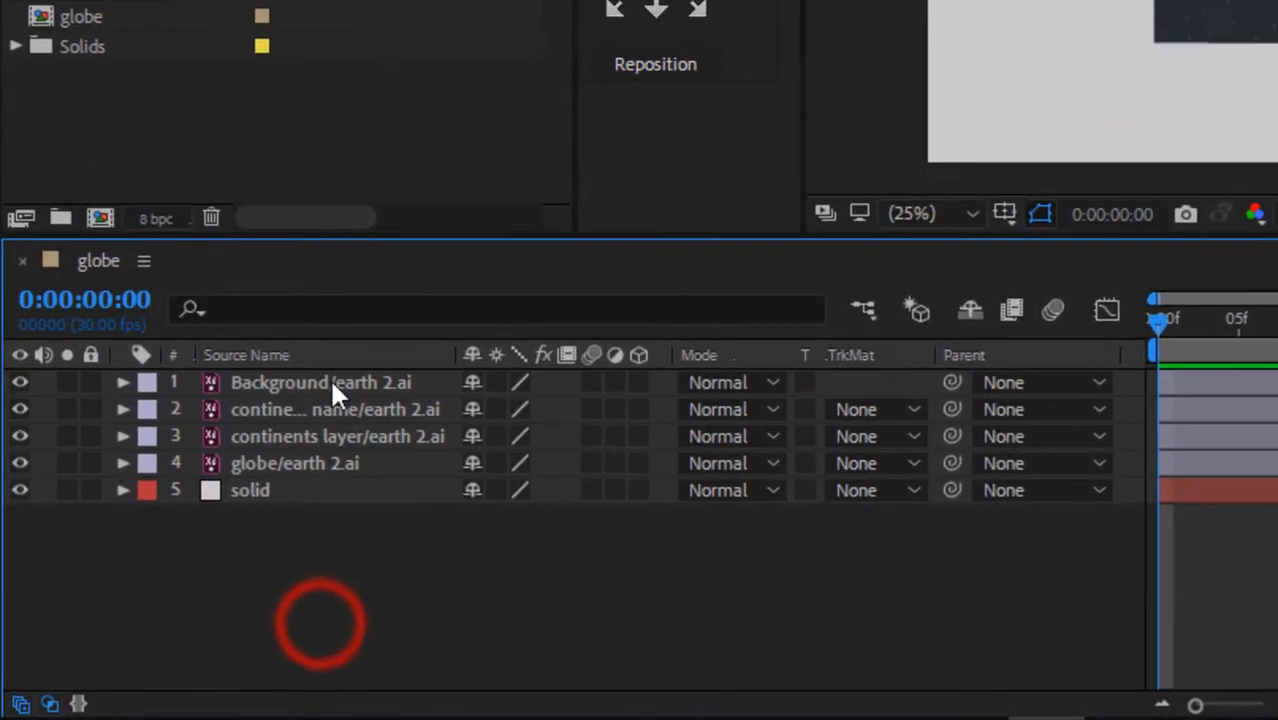
drag(332, 384, 331, 463)
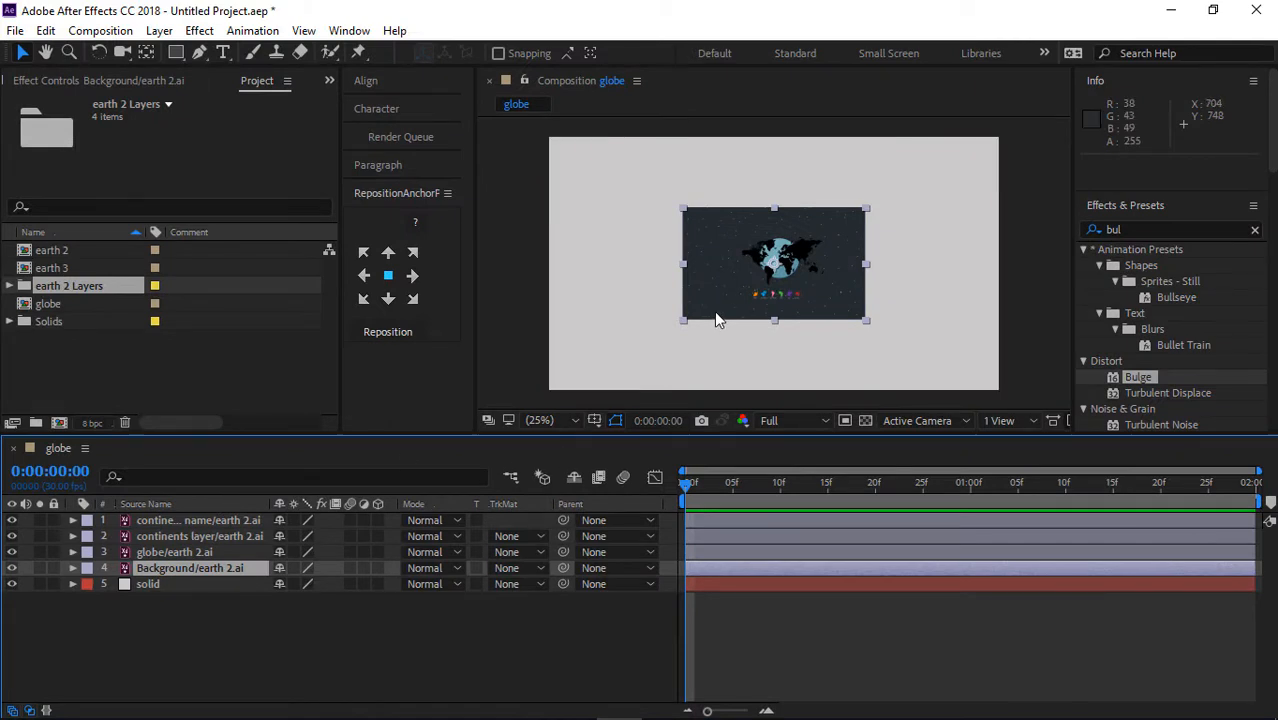
Scale all four earth 2.ai layers together to about 251% so that they cover the composition frame
click(203, 521)
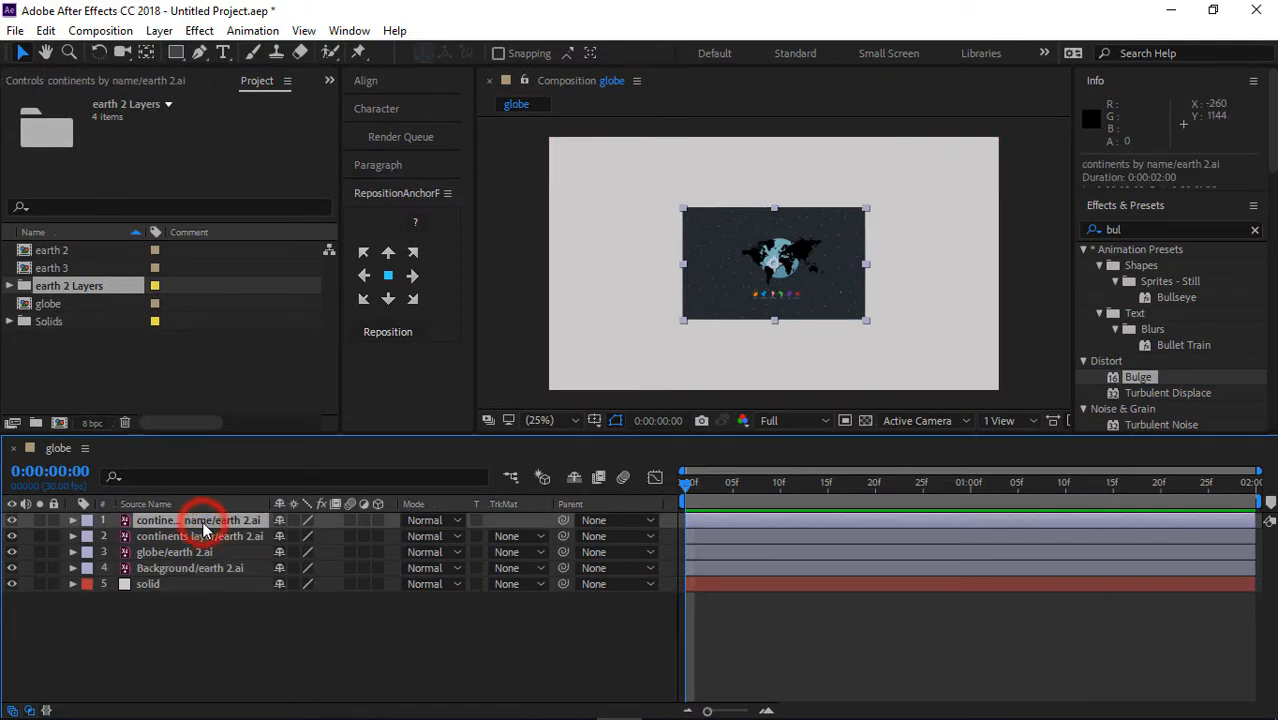
shift+click(196, 570)
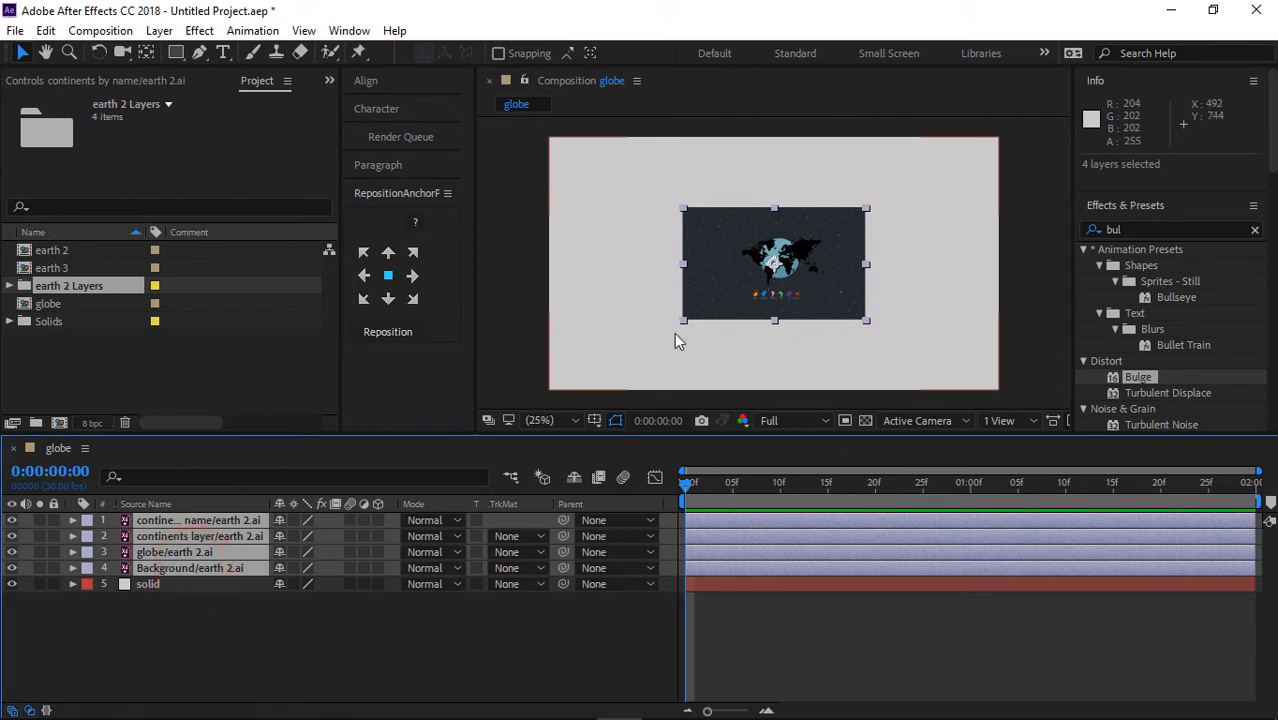
drag(682, 320, 548, 395)
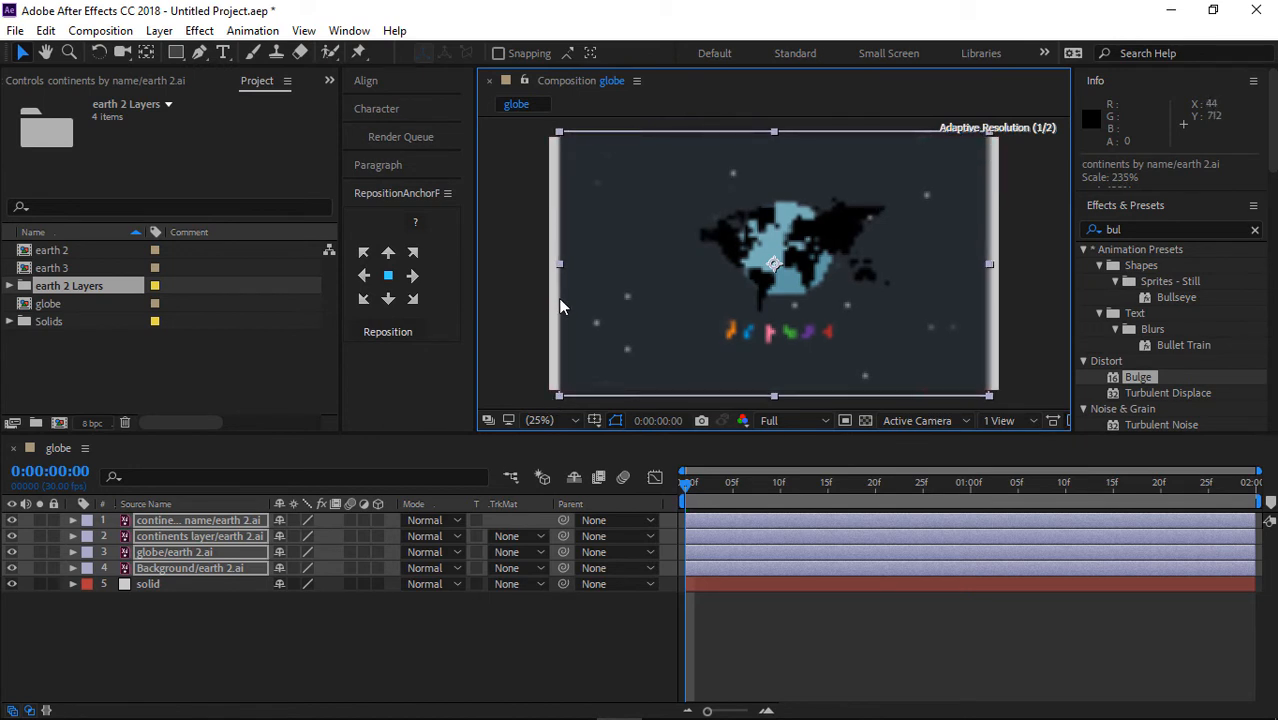
drag(559, 263, 543, 263)
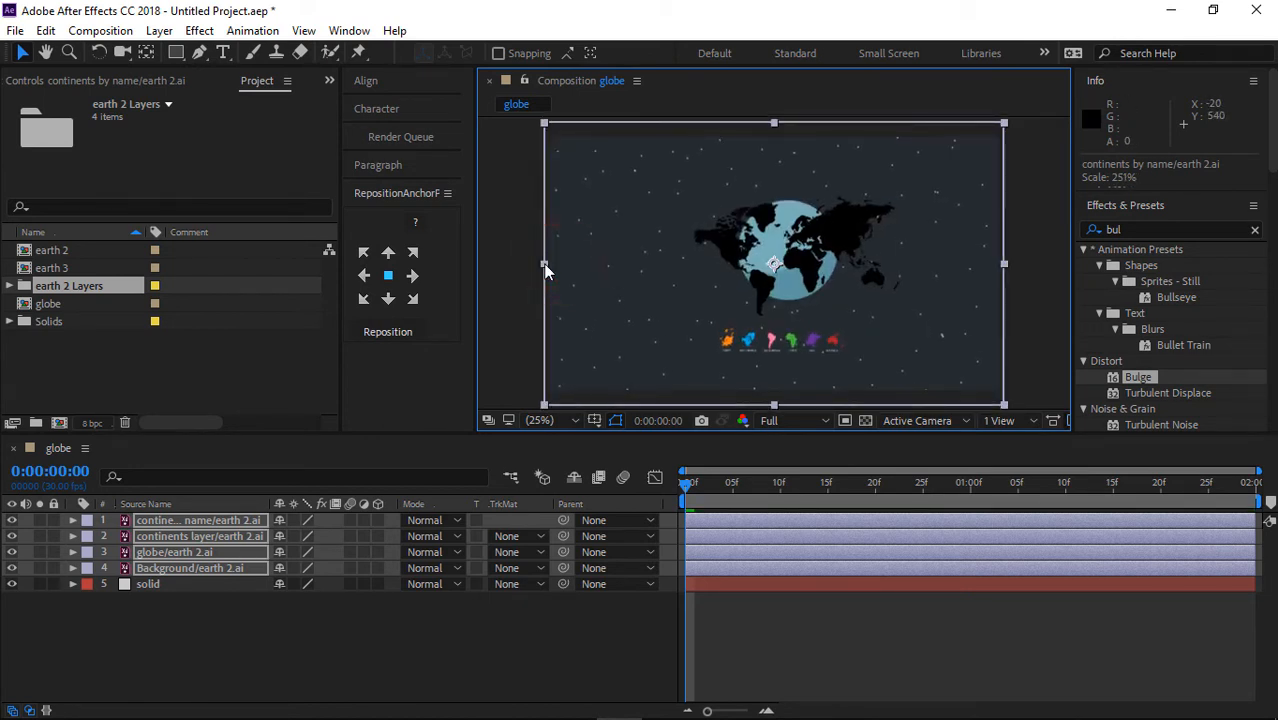
click(505, 290)
click(456, 634)
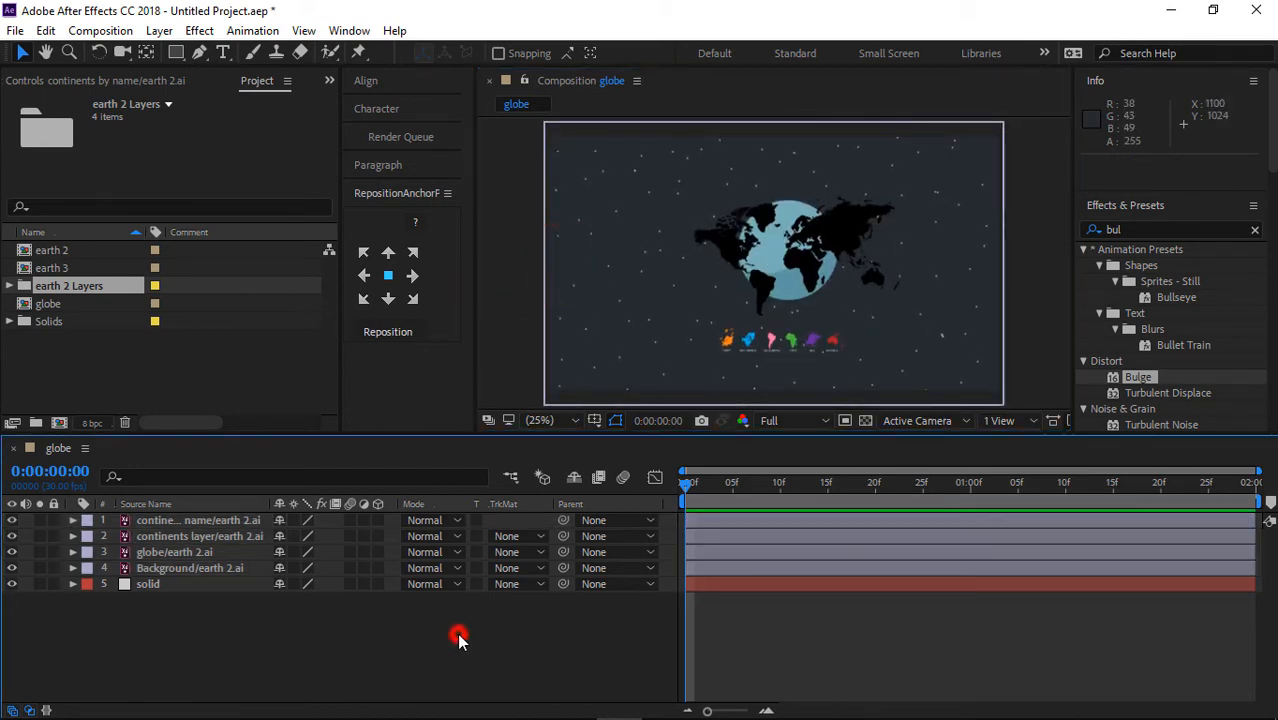
Delete the continents by name layer from the globe composition
key(Delete)
click(190, 520)
key(Delete)
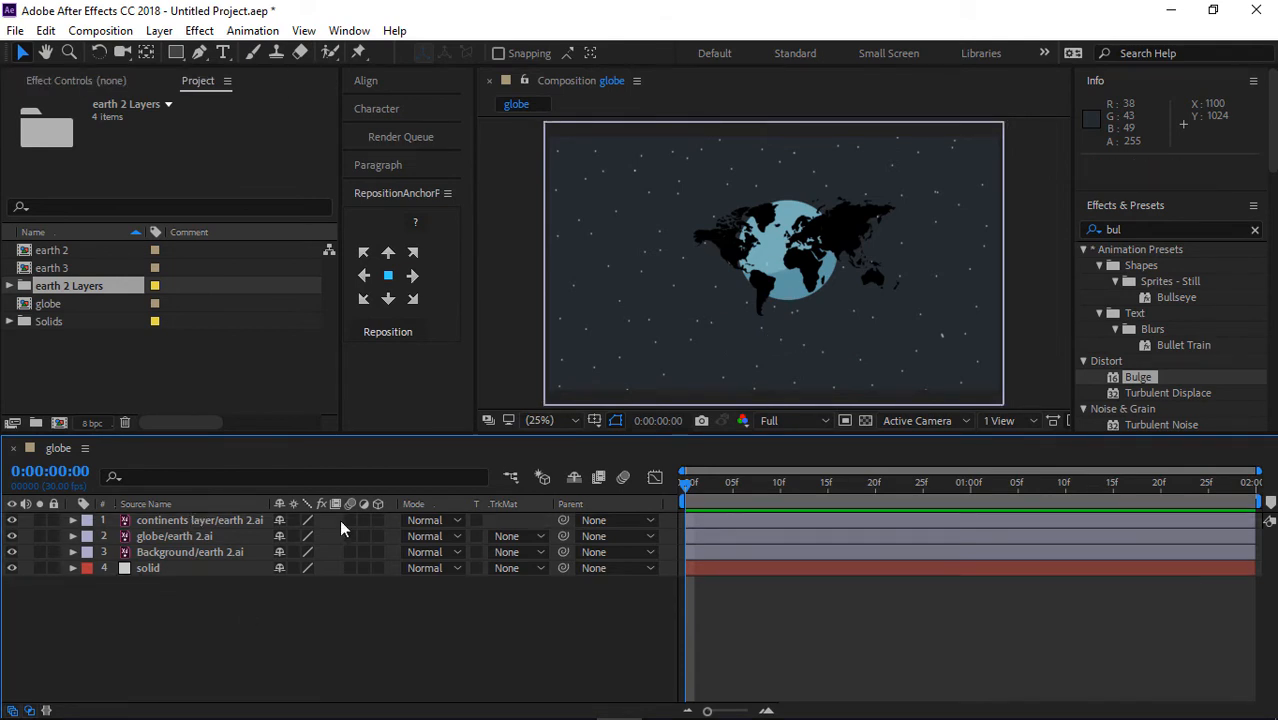
Move the continents and globe layers together to about position 916, 612, and show the title/action safe guides for centring the globe
click(200, 520)
shift+click(190, 536)
click(25, 53)
drag(805, 262, 795, 279)
click(594, 419)
click(613, 443)
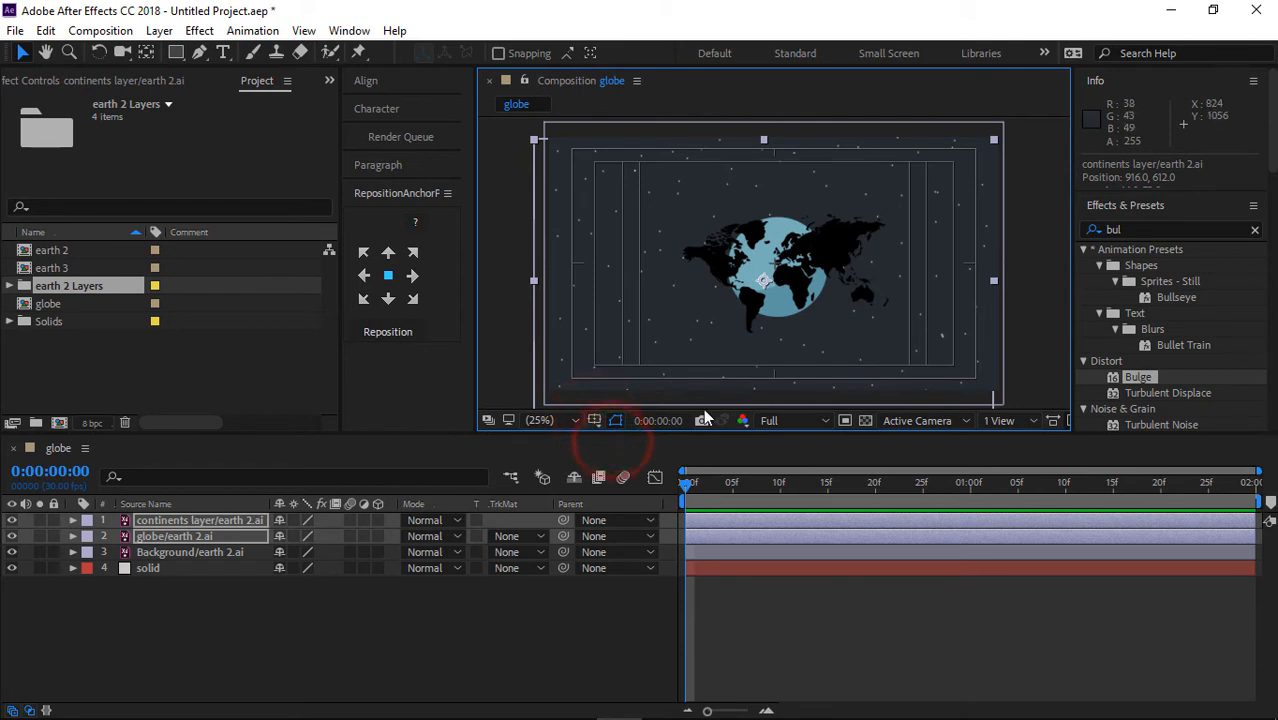
click(610, 590)
click(790, 298)
click(189, 646)
Move the anchor points of the globe and continents layers to the globe's centre, and hide the title/action safe guides
click(194, 536)
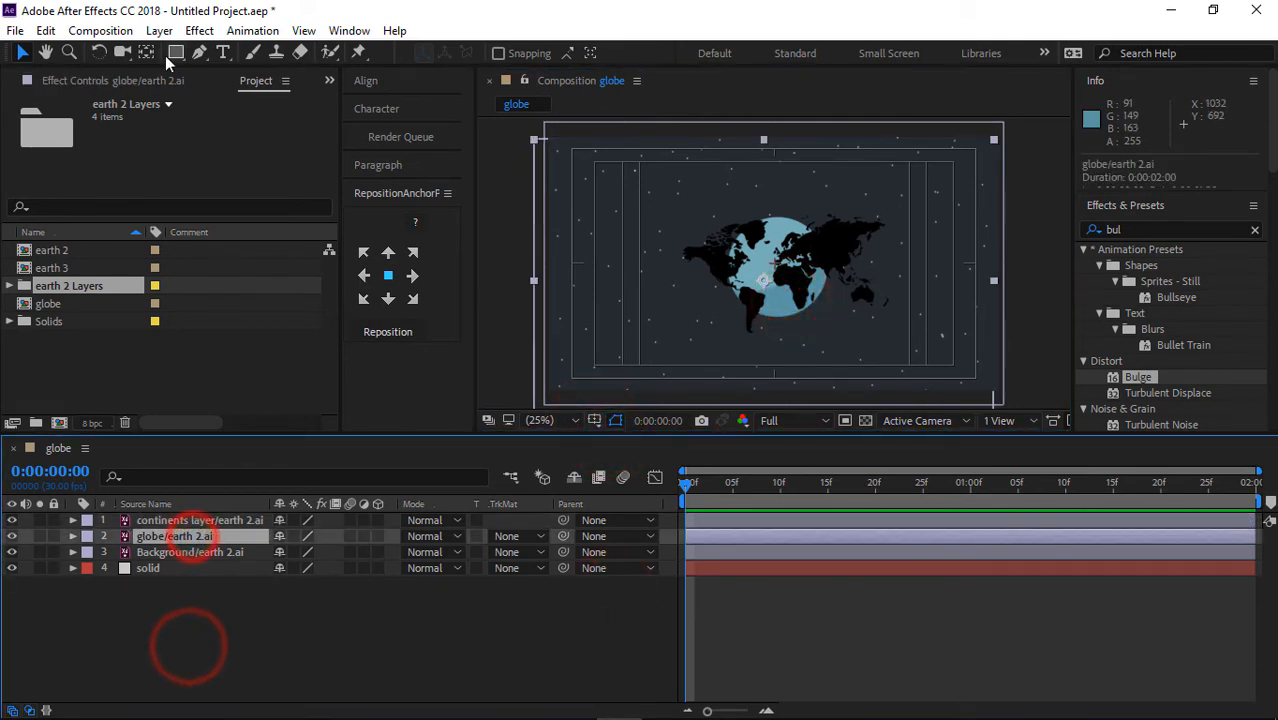
click(146, 53)
mouse_move(762, 280)
mouse_down()
mouse_move(780, 276)
mouse_move(776, 262)
mouse_up()
click(184, 526)
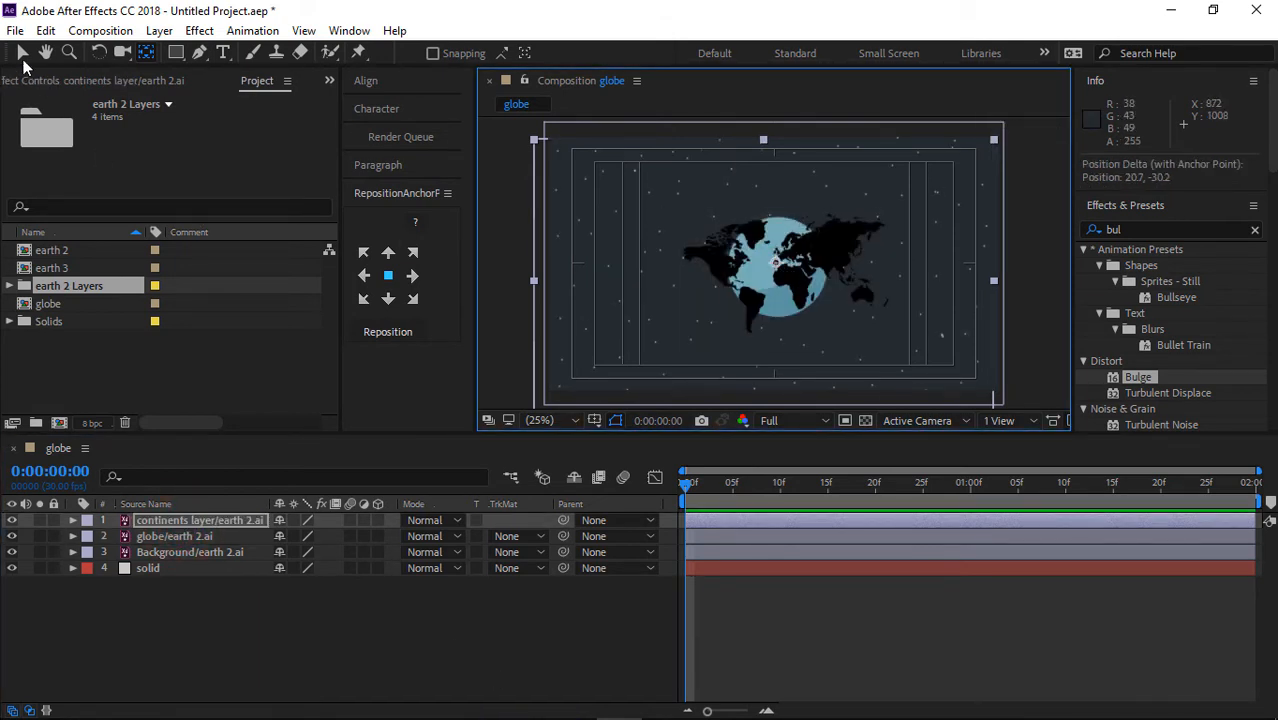
click(22, 53)
click(285, 642)
click(594, 420)
click(615, 438)
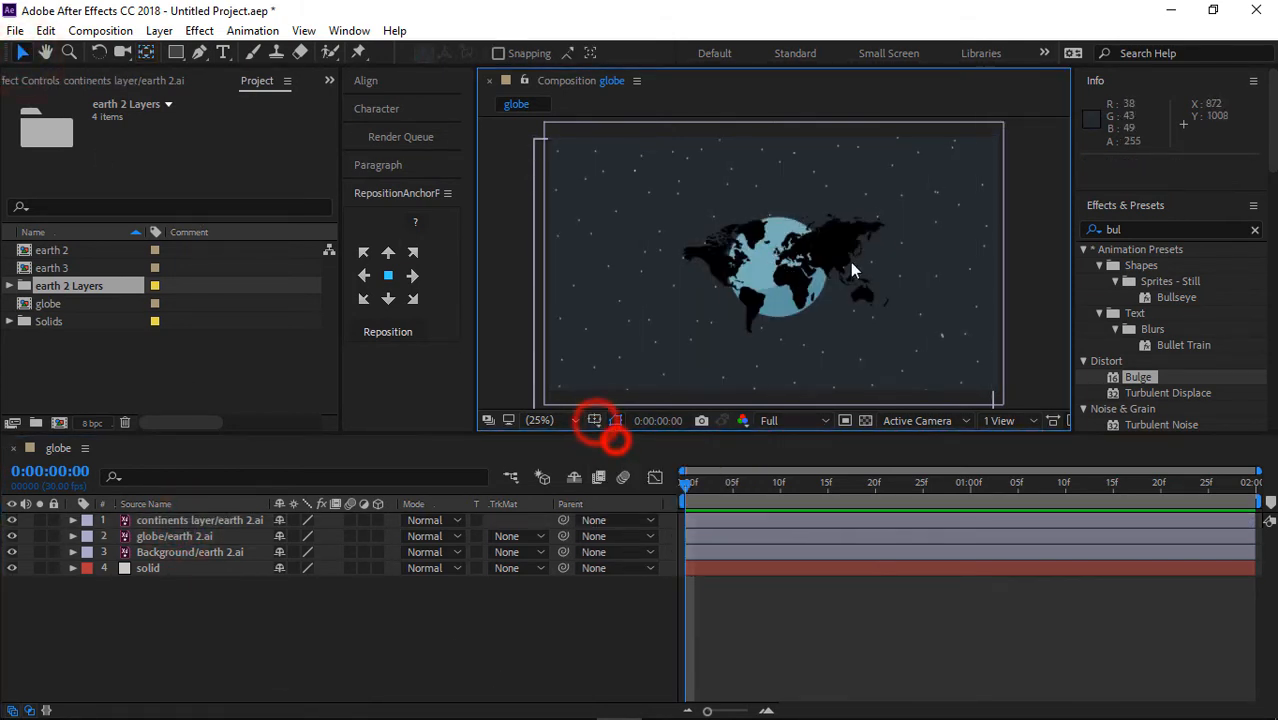
Scale the continents and globe layers together to about 327%
click(215, 520)
shift+click(200, 536)
click(532, 283)
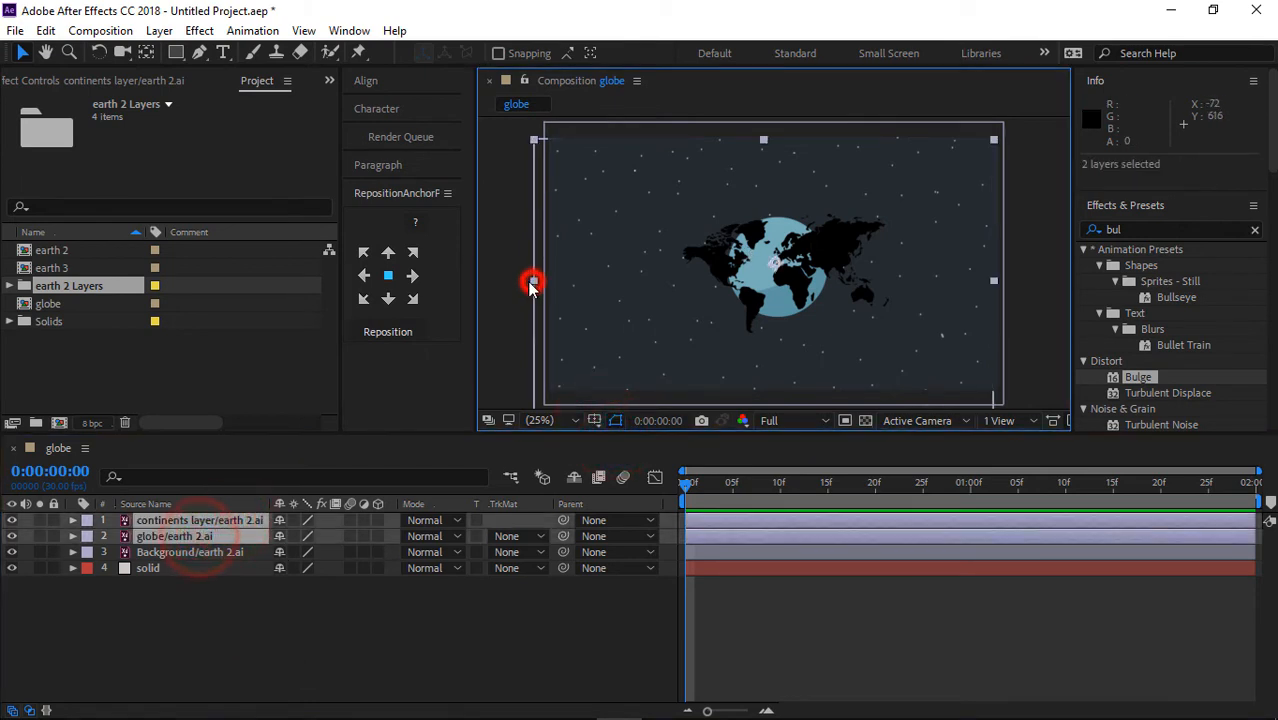
drag(532, 283, 461, 287)
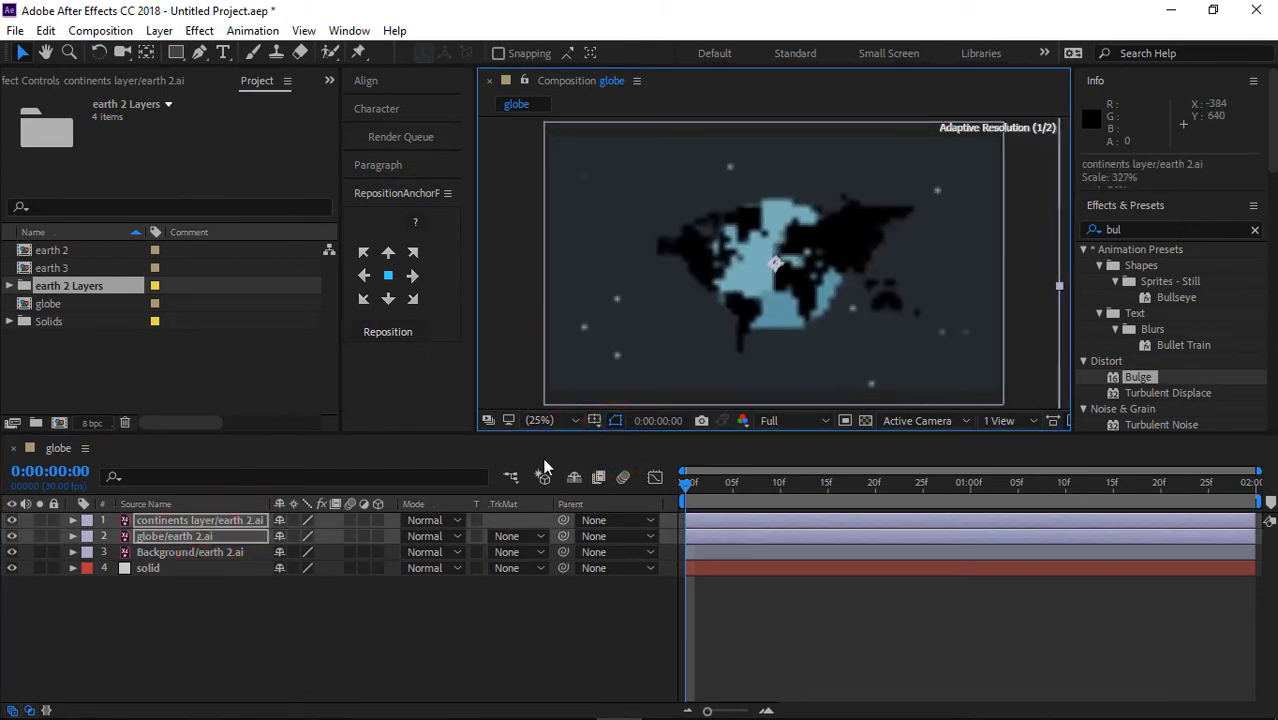
Duplicate the globe layer and place the copy above the continents layer
click(513, 596)
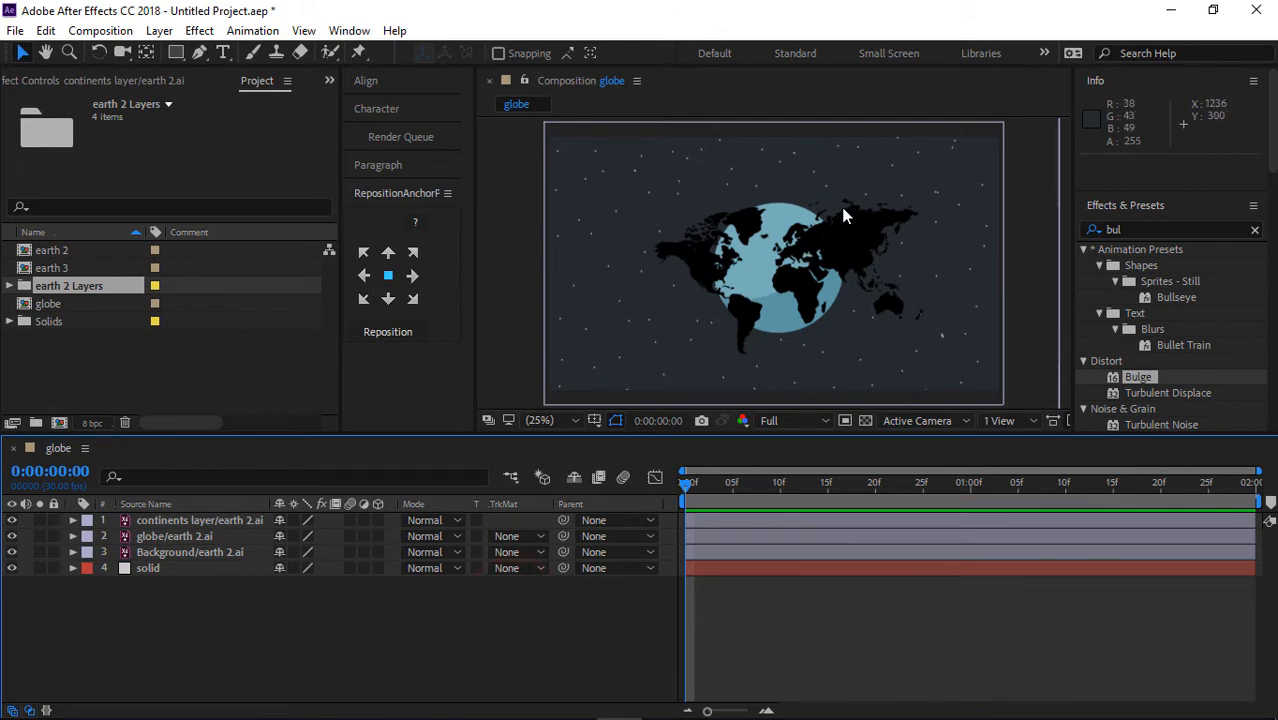
click(180, 535)
key(ctrl+d)
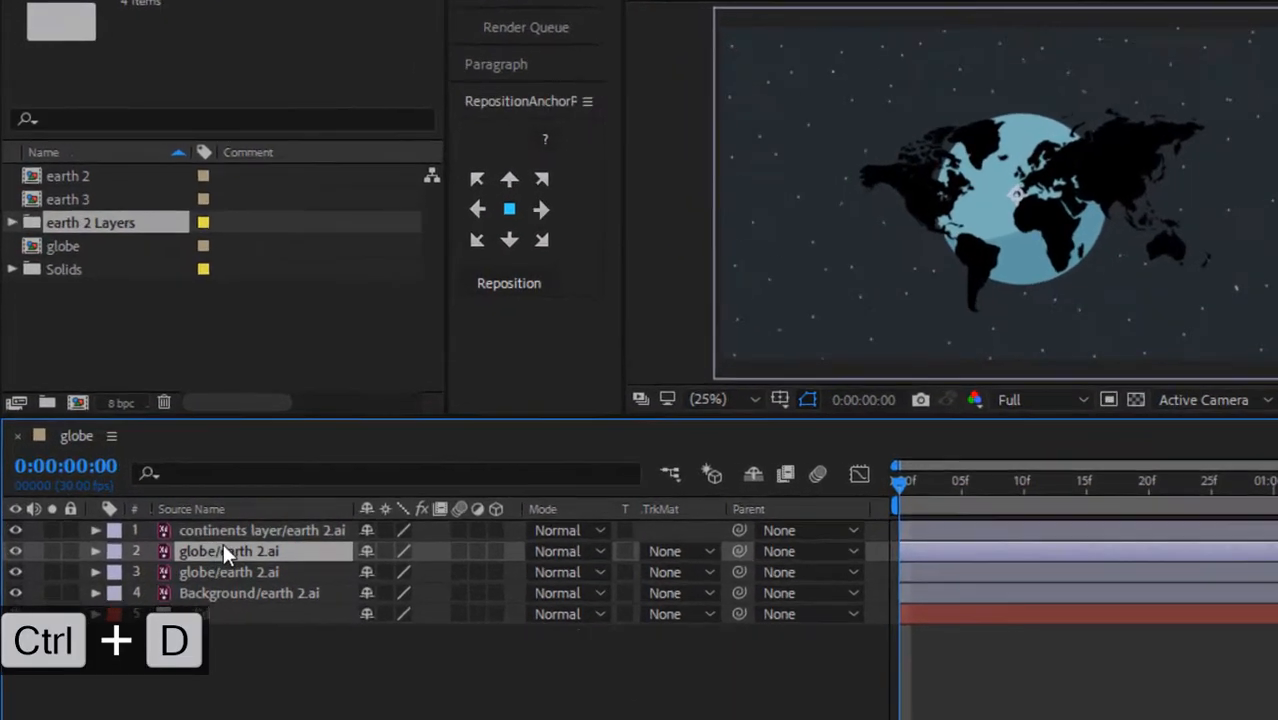
drag(169, 535, 176, 516)
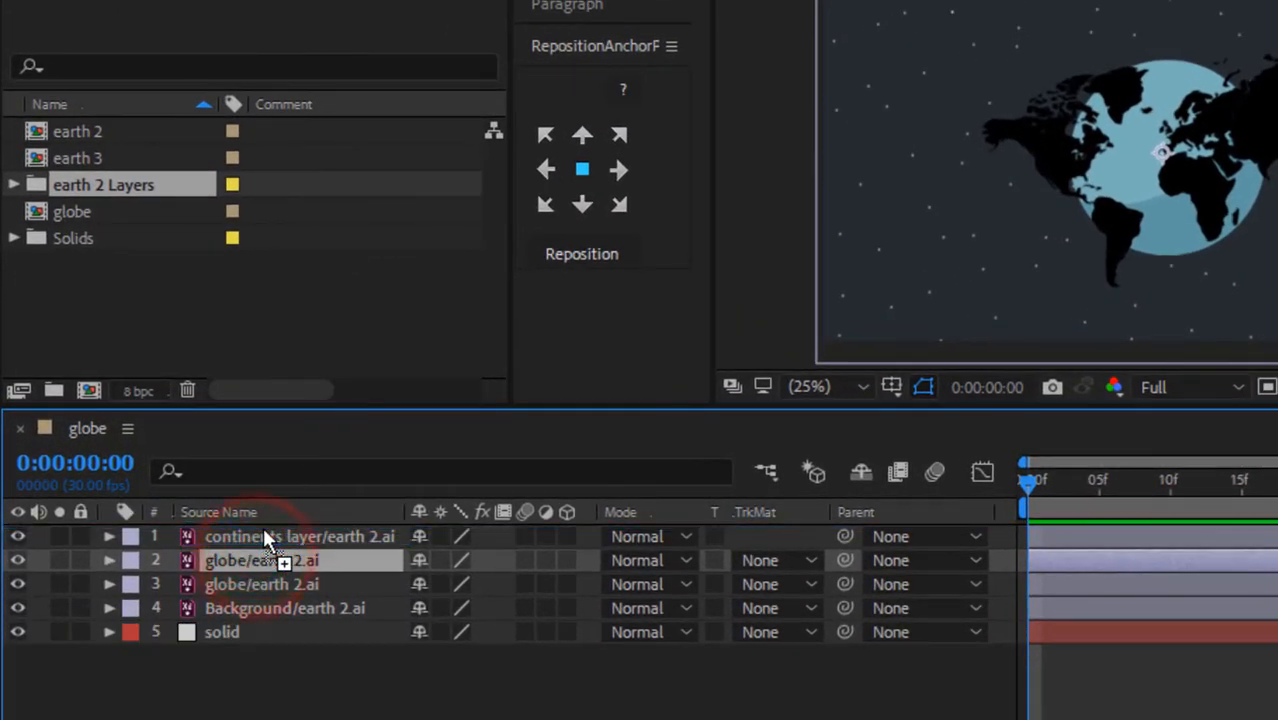
drag(264, 529, 265, 533)
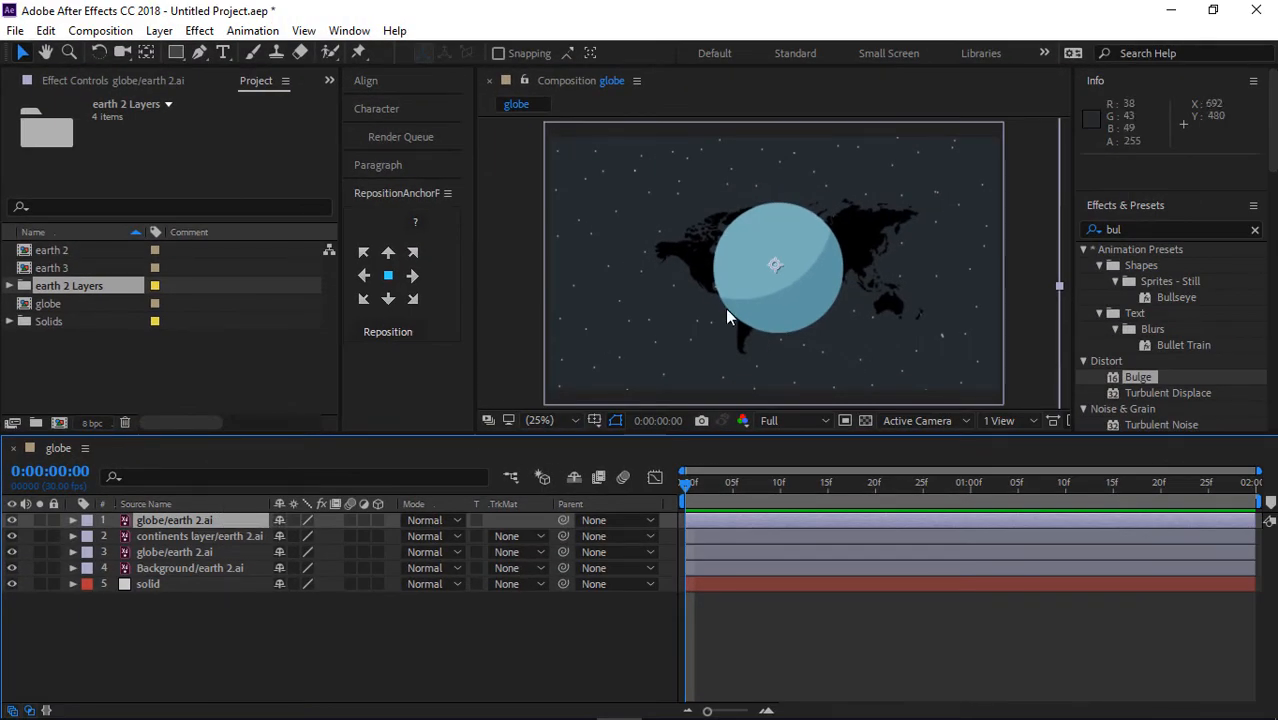
Rename the topmost globe copy as matte and set the continents layer's track matte to Alpha Matte "matte"
right_click(192, 520)
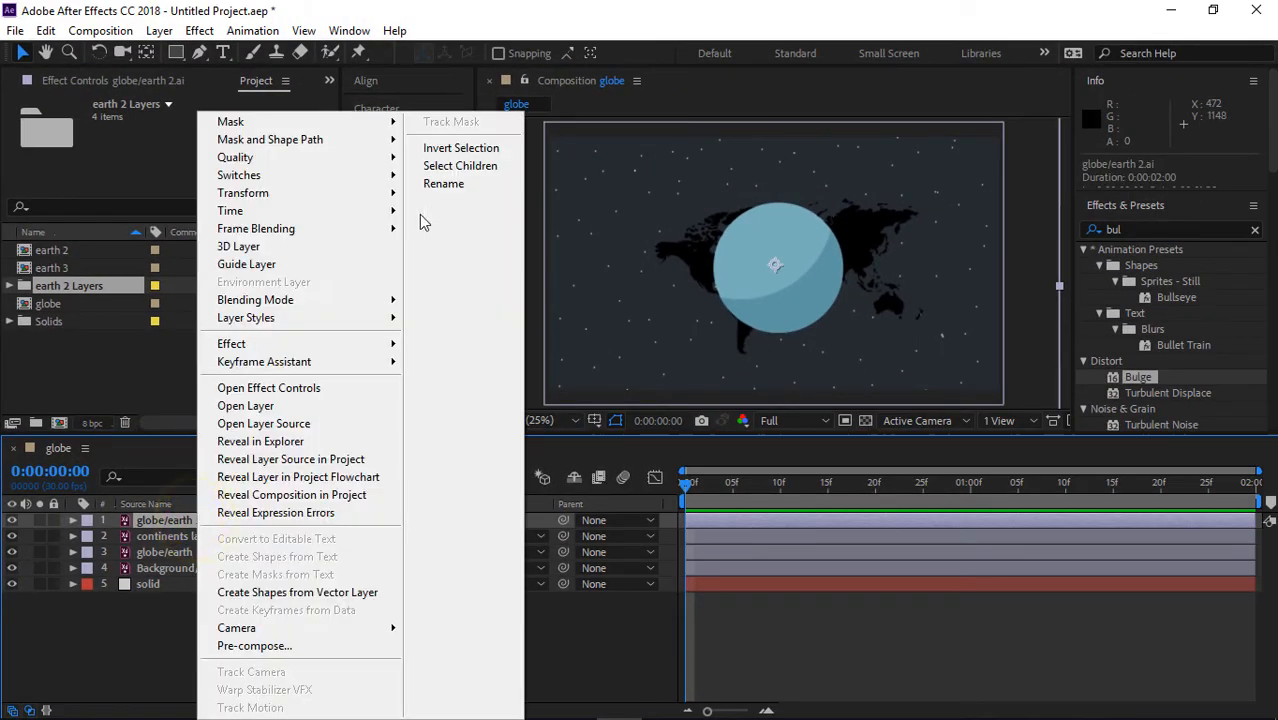
click(445, 185)
text(matte)
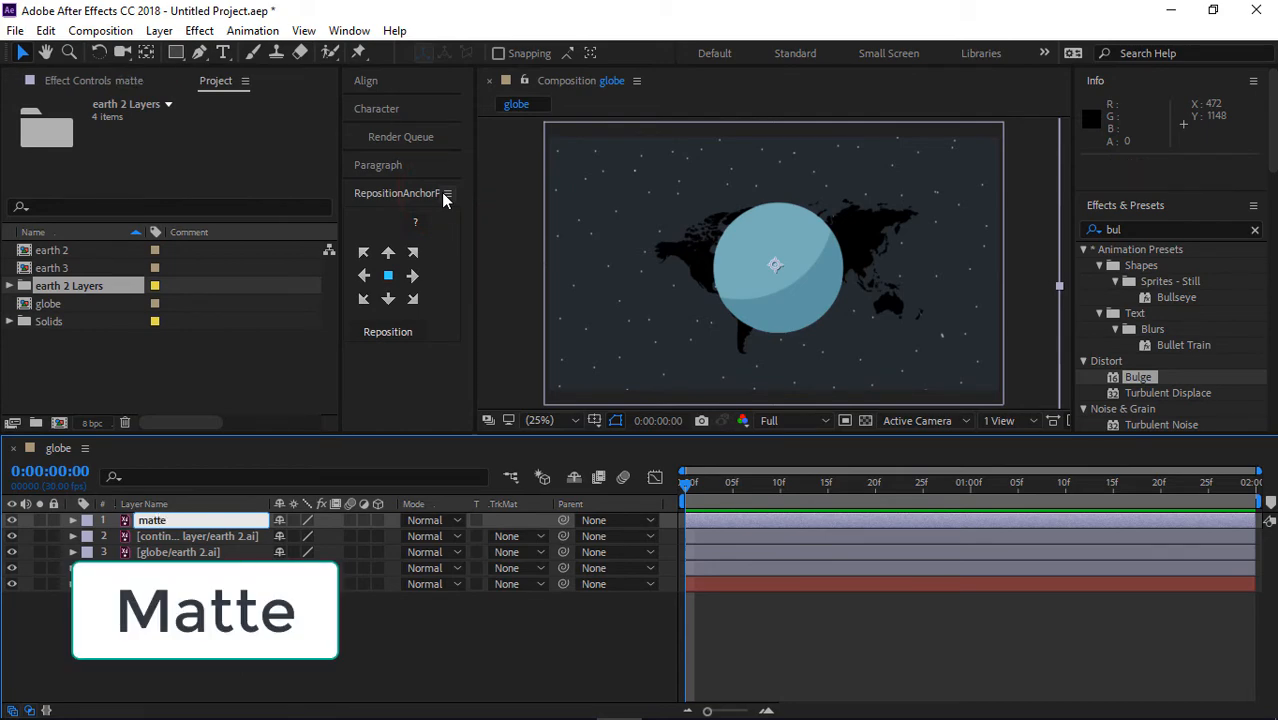
key(Return)
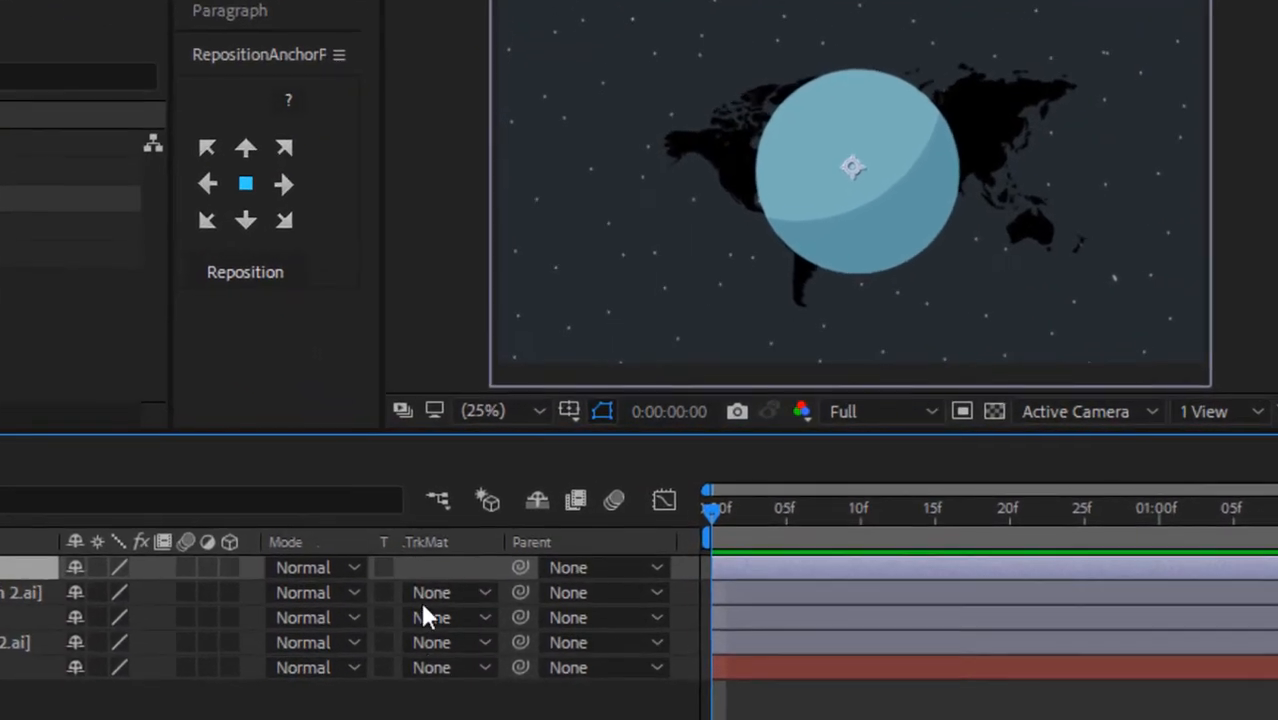
click(425, 617)
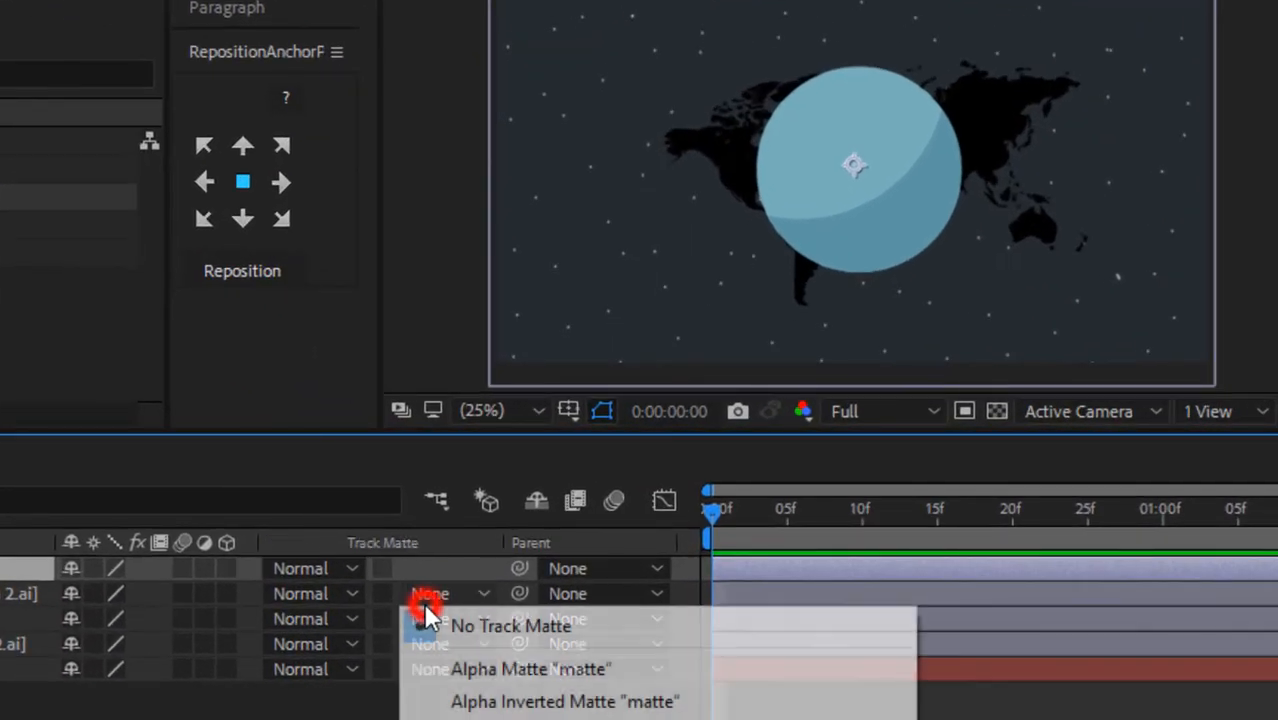
click(492, 675)
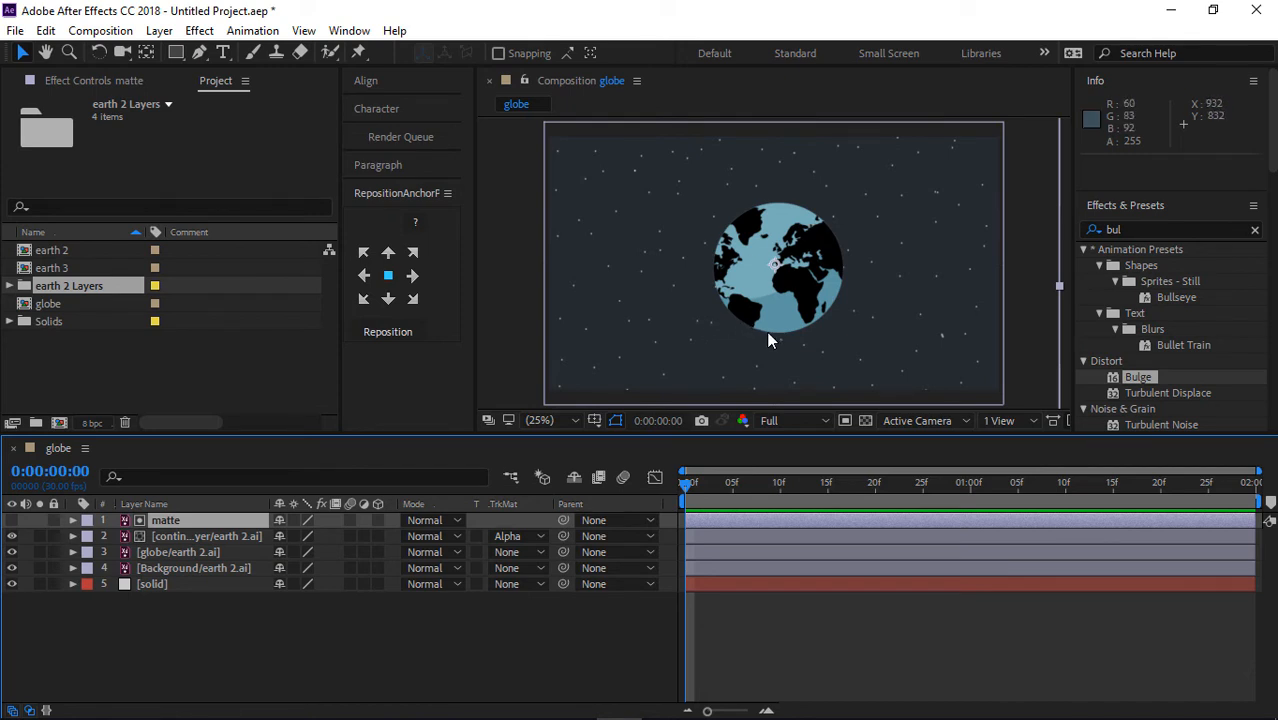
Move the continents layer to position 1284, 456 and add a position keyframe at the start of the composition
click(184, 537)
key(p)
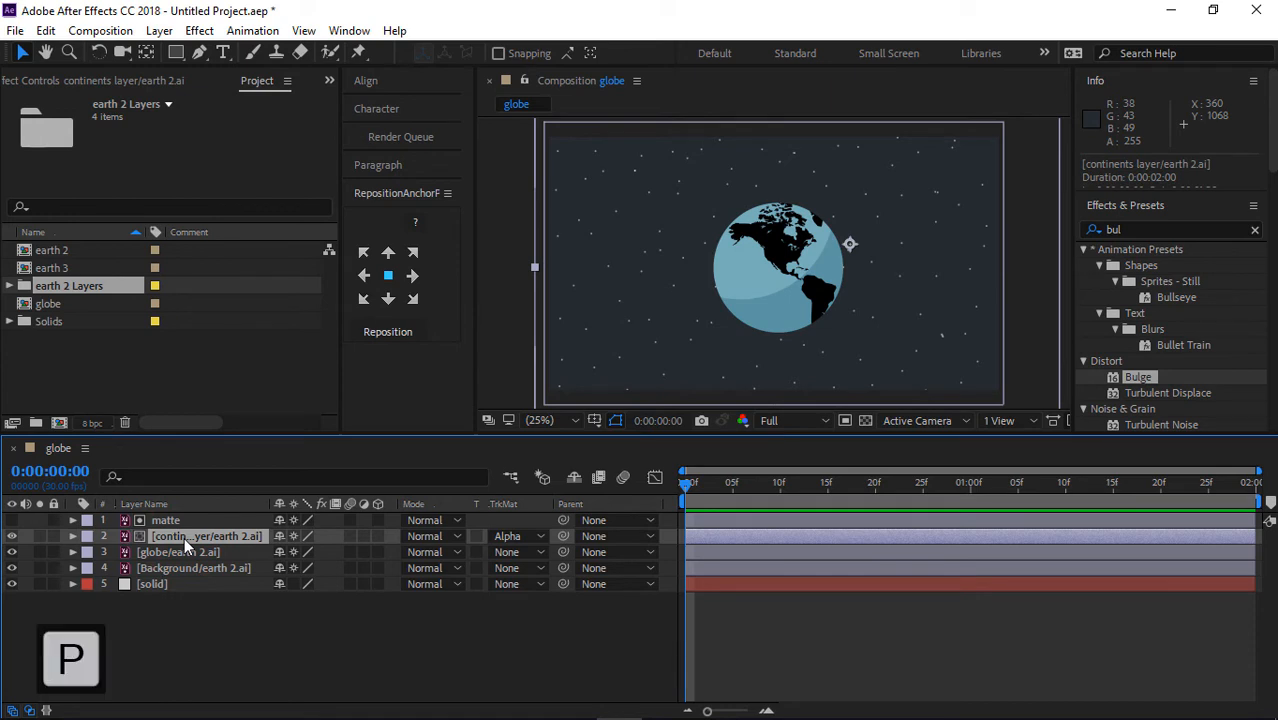
click(121, 552)
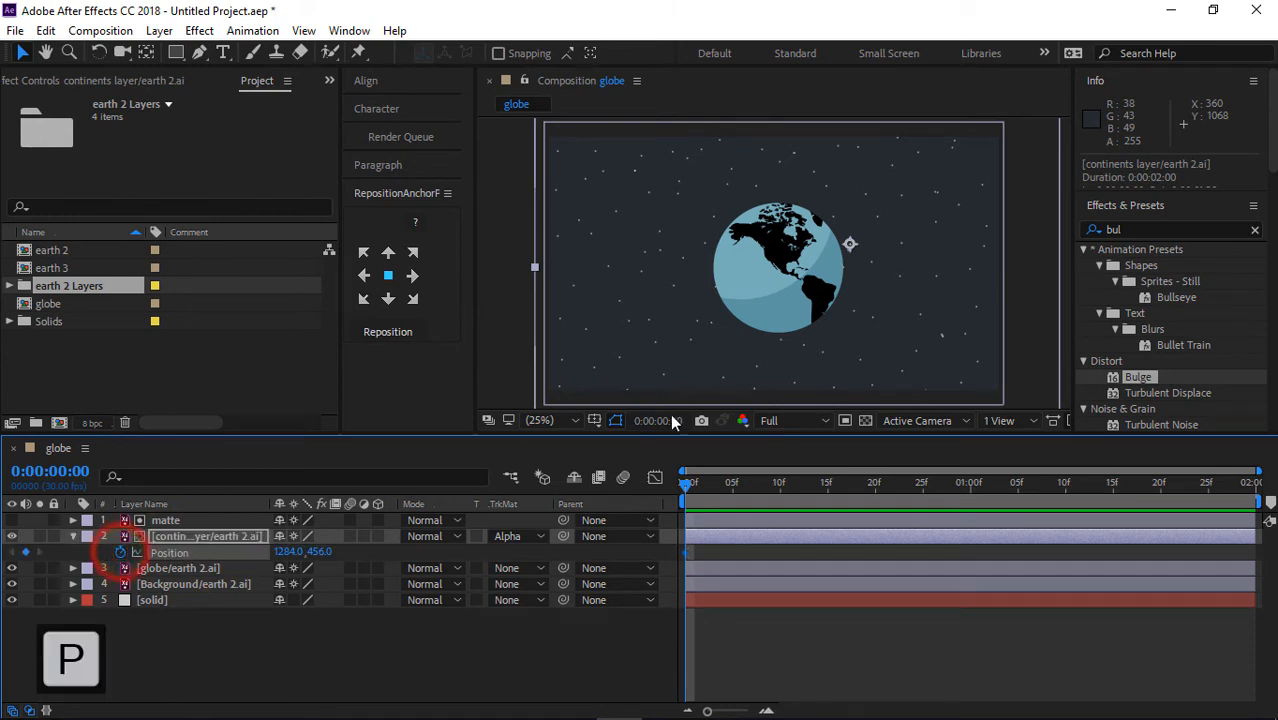
Add a second continents position keyframe at 0:00:00:20 with the position set to 833, 456
drag(687, 487, 875, 497)
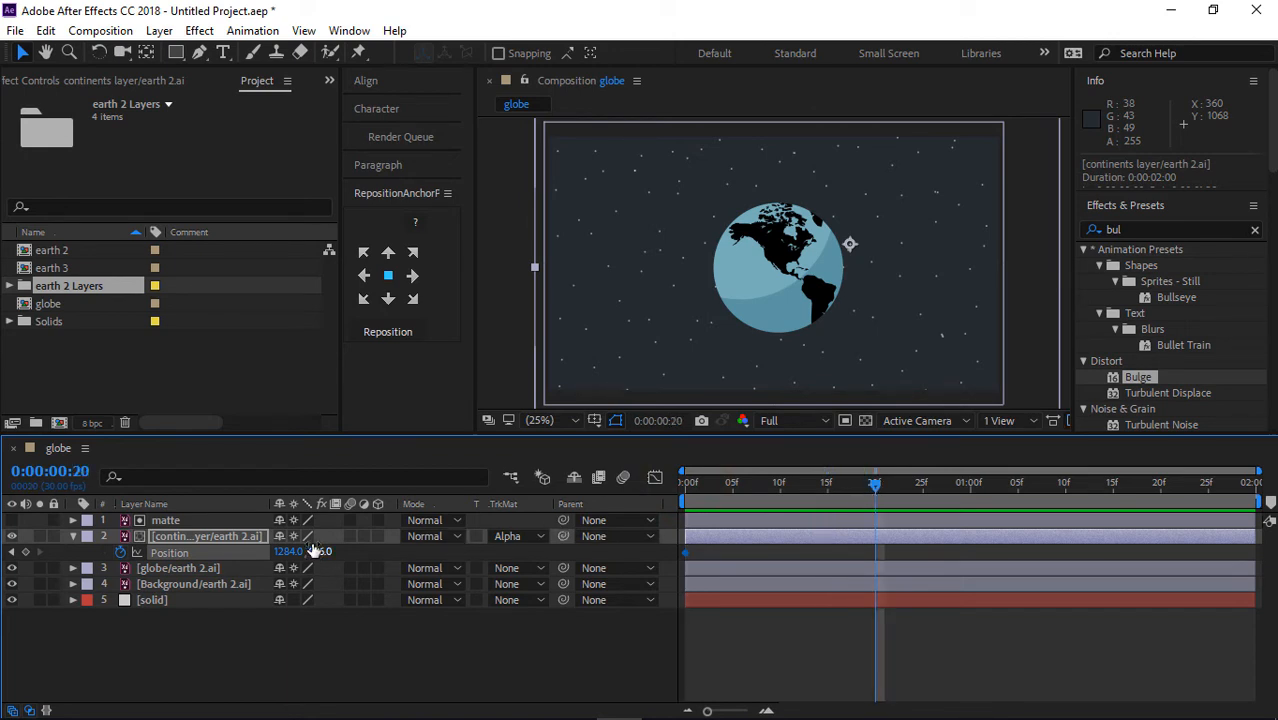
drag(286, 552, 6, 600)
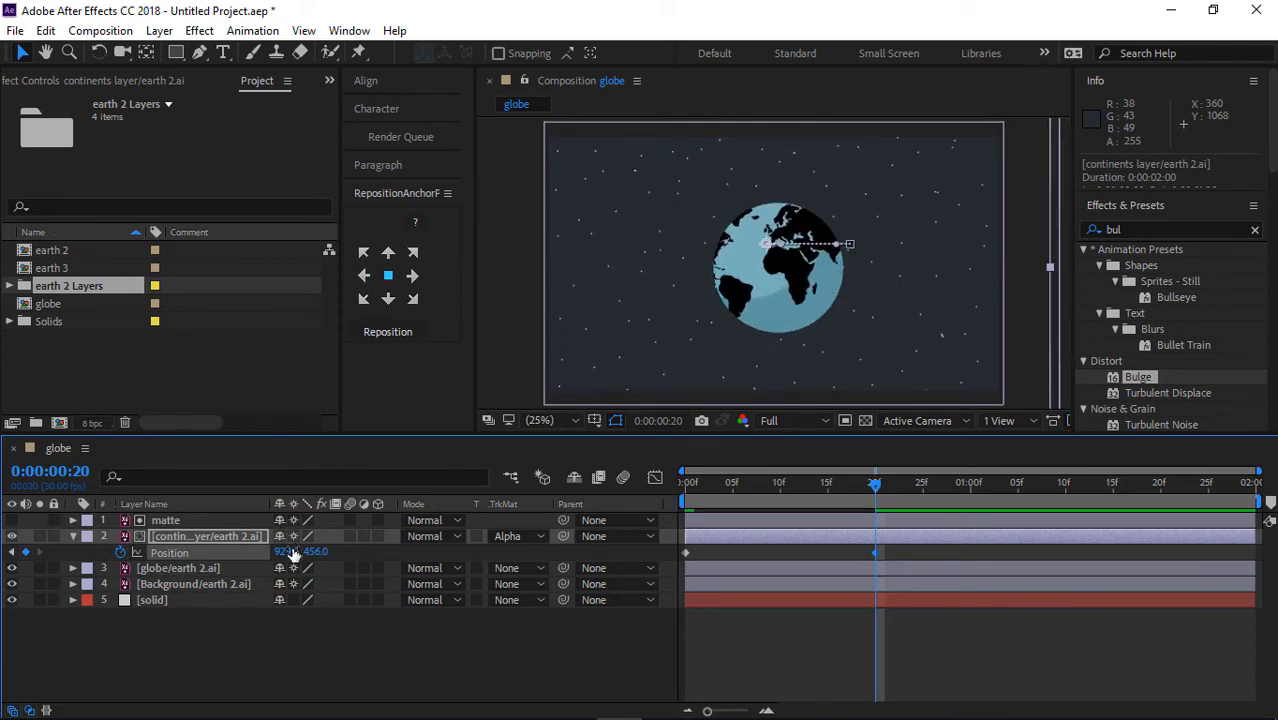
drag(286, 552, 210, 568)
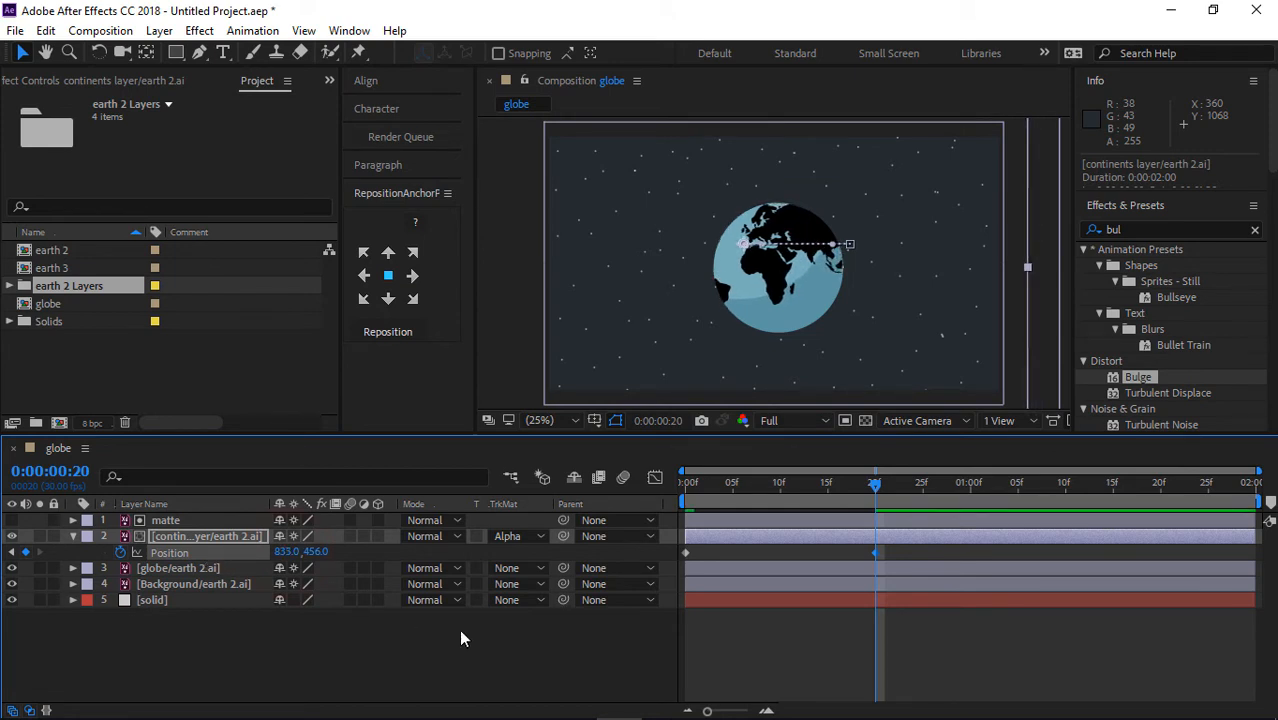
Apply Easy Ease to both continents position keyframes and preview the animation from the start
drag(886, 550, 670, 562)
key(F9)
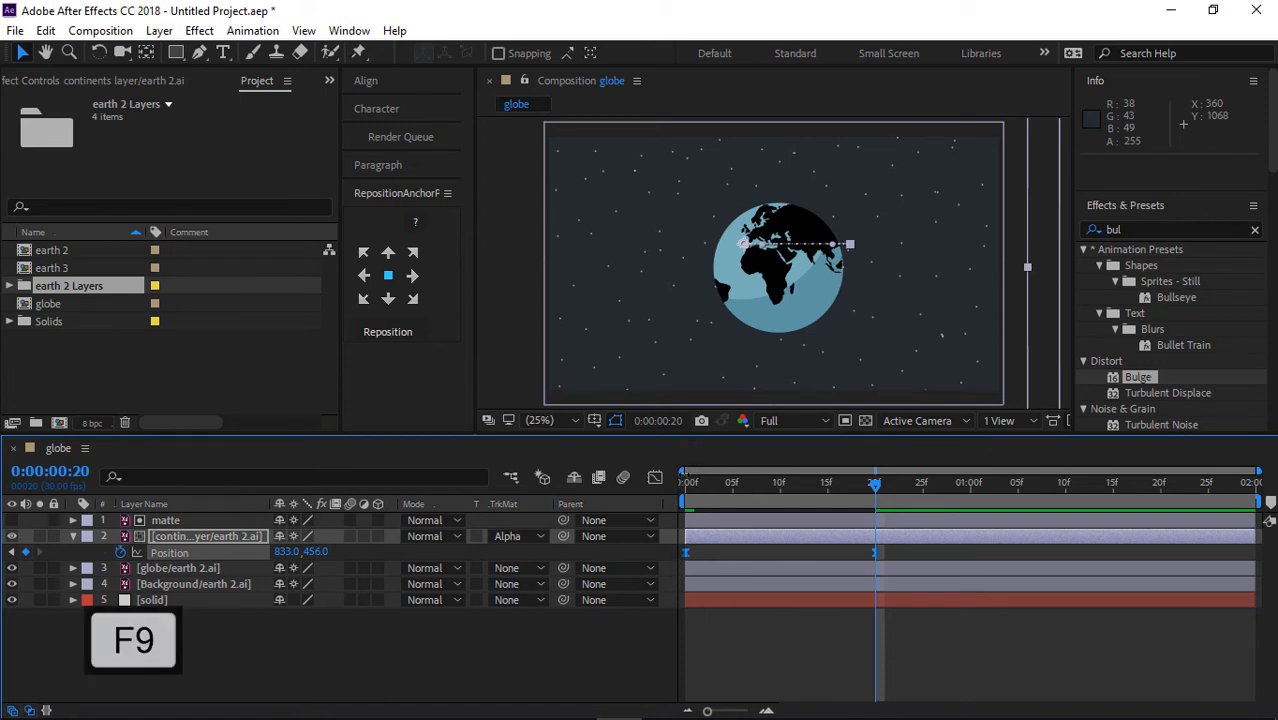
click(686, 488)
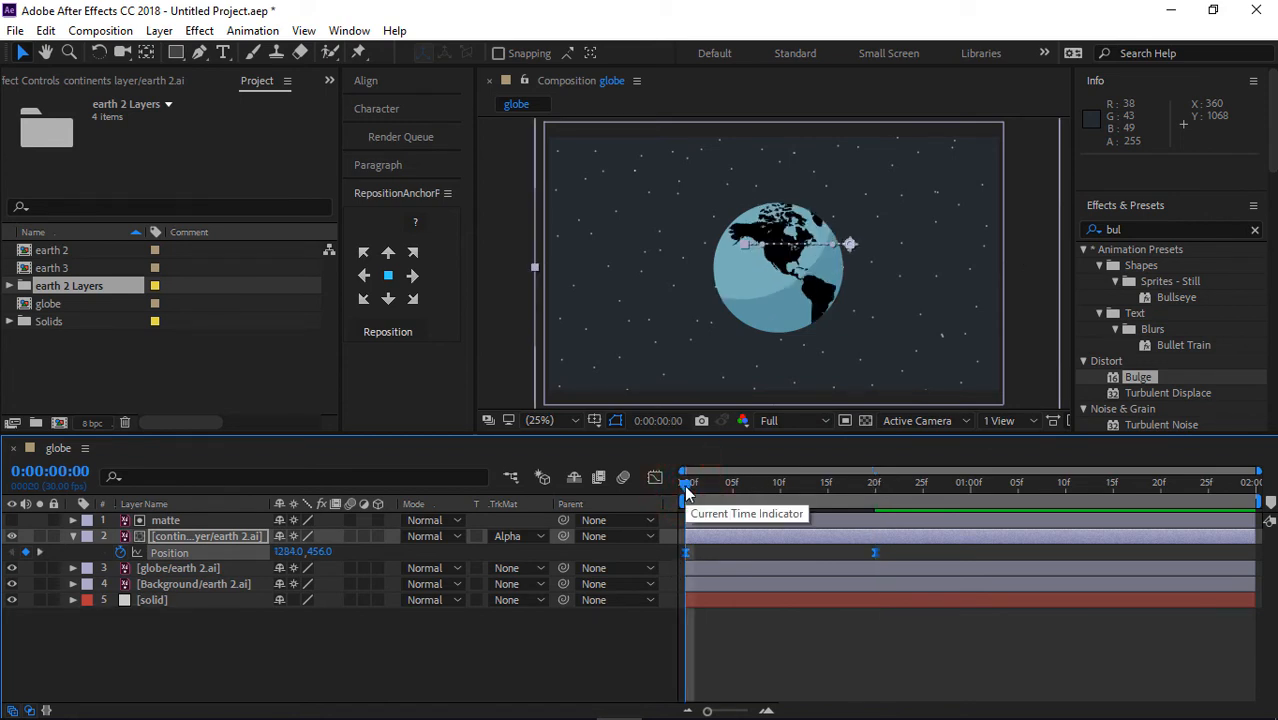
key(space)
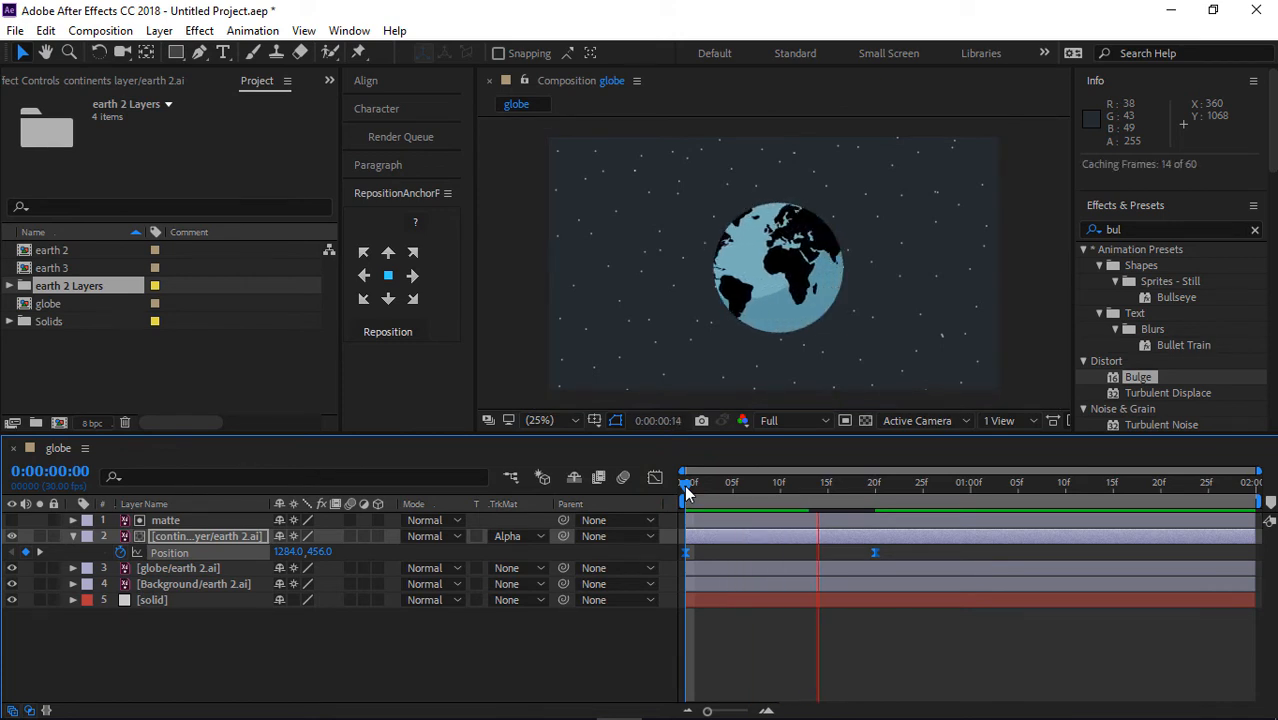
key(space)
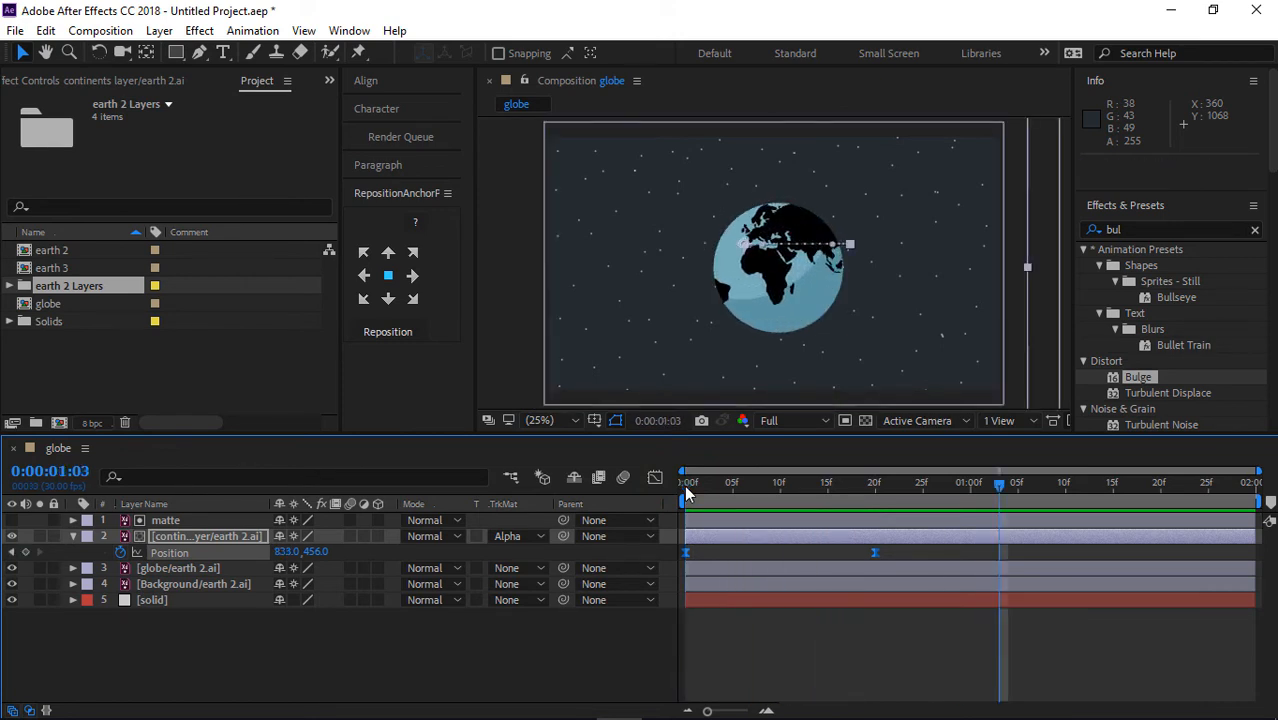
Slow the continents' movement by shifting the second position keyframe to 0:00:01:25, and preview the animation
mouse_move(708, 712)
mouse_down()
mouse_move(726, 712)
mouse_move(706, 712)
mouse_up()
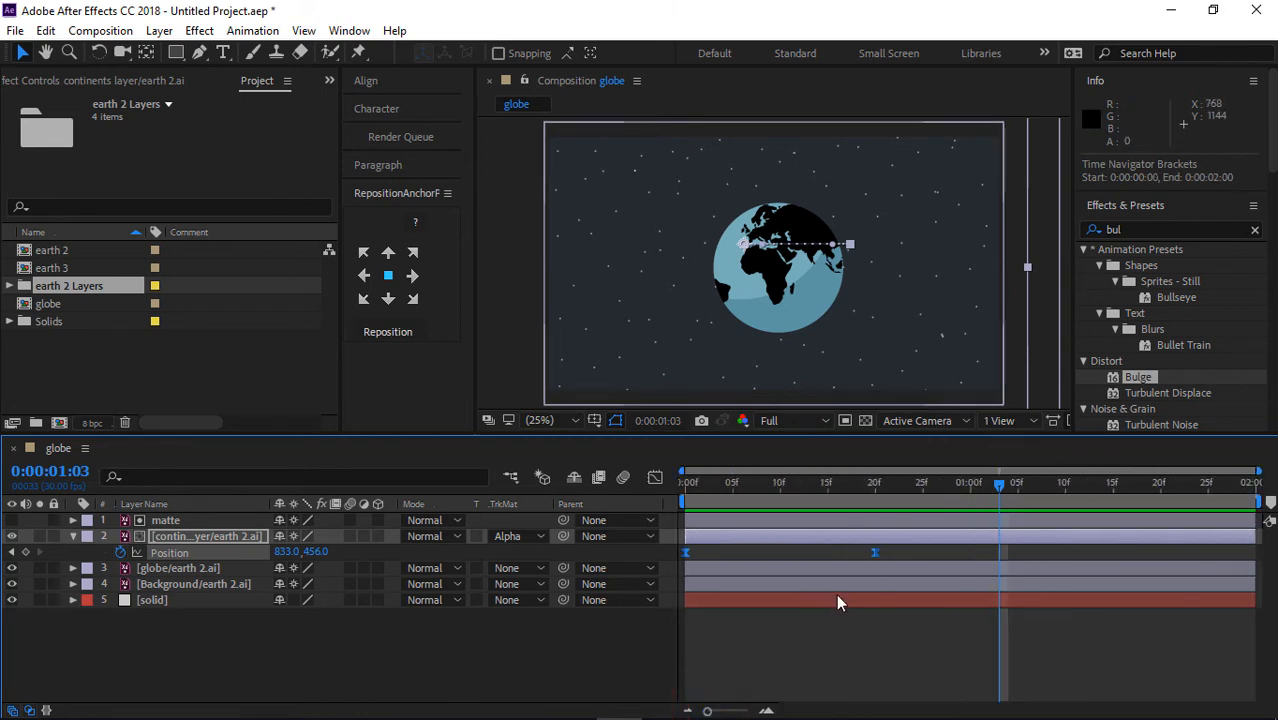
click(874, 553)
key(ctrl+z)
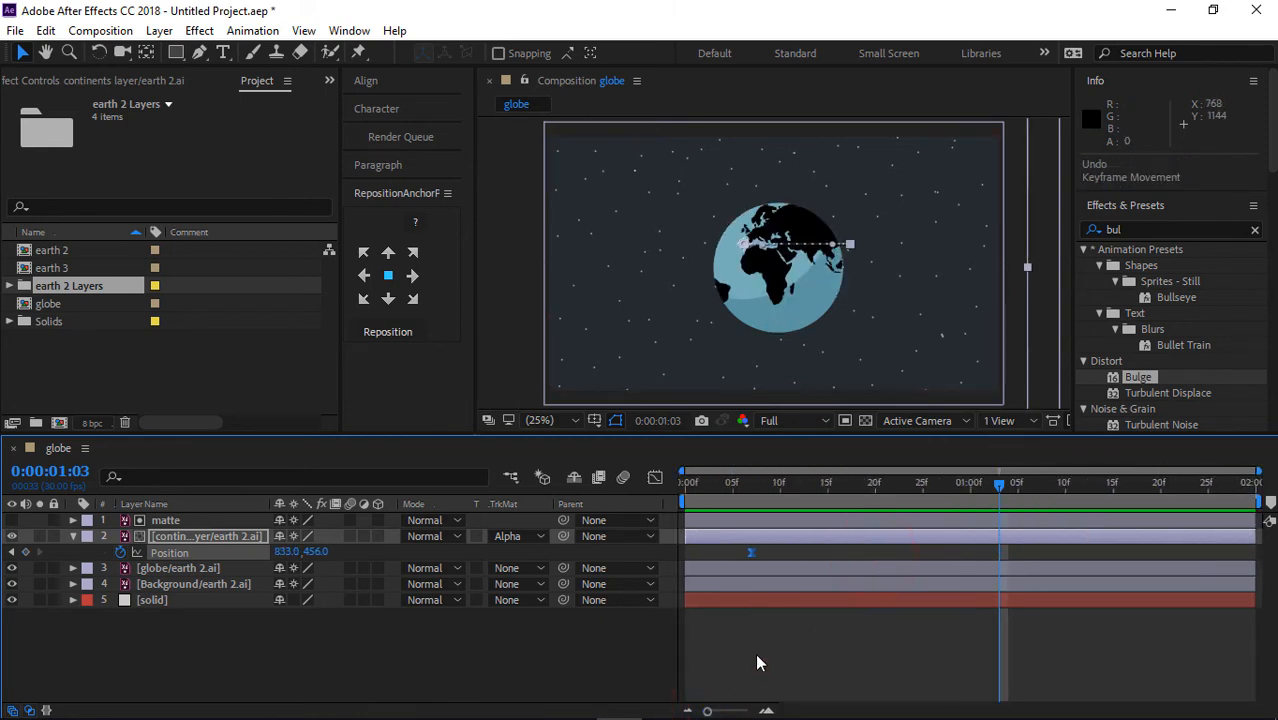
drag(874, 553, 1207, 553)
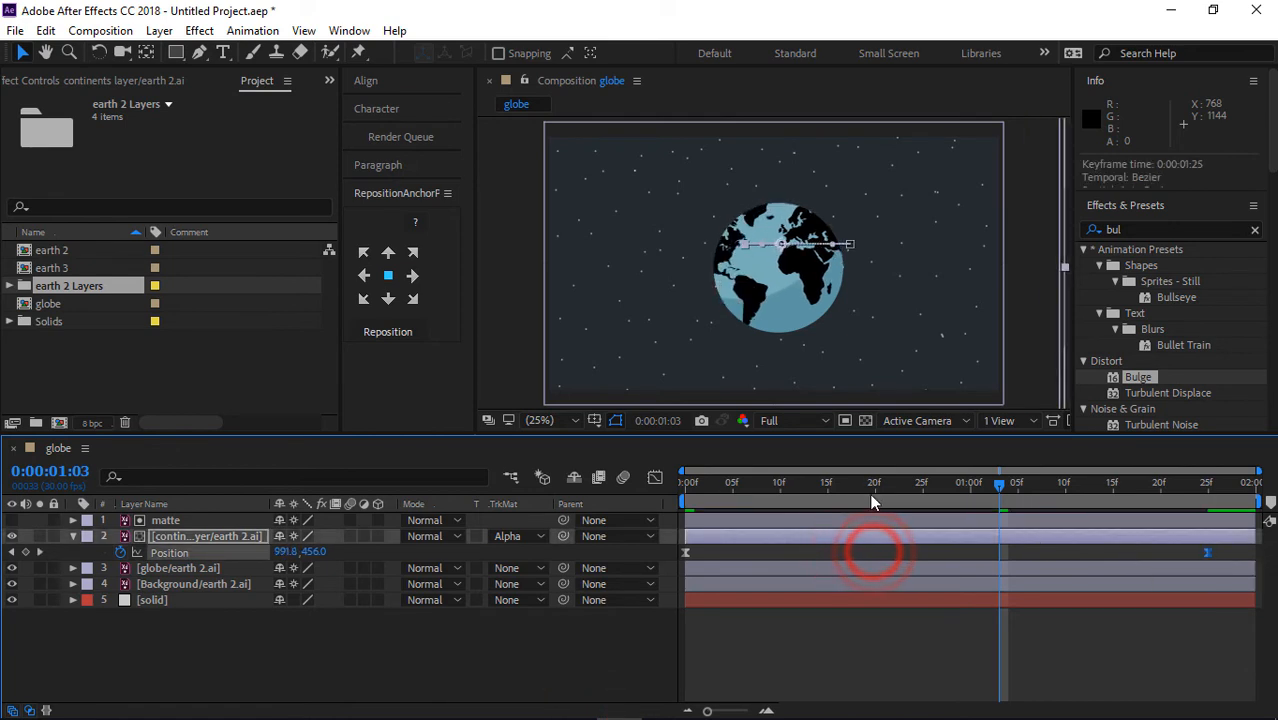
click(686, 488)
key(space)
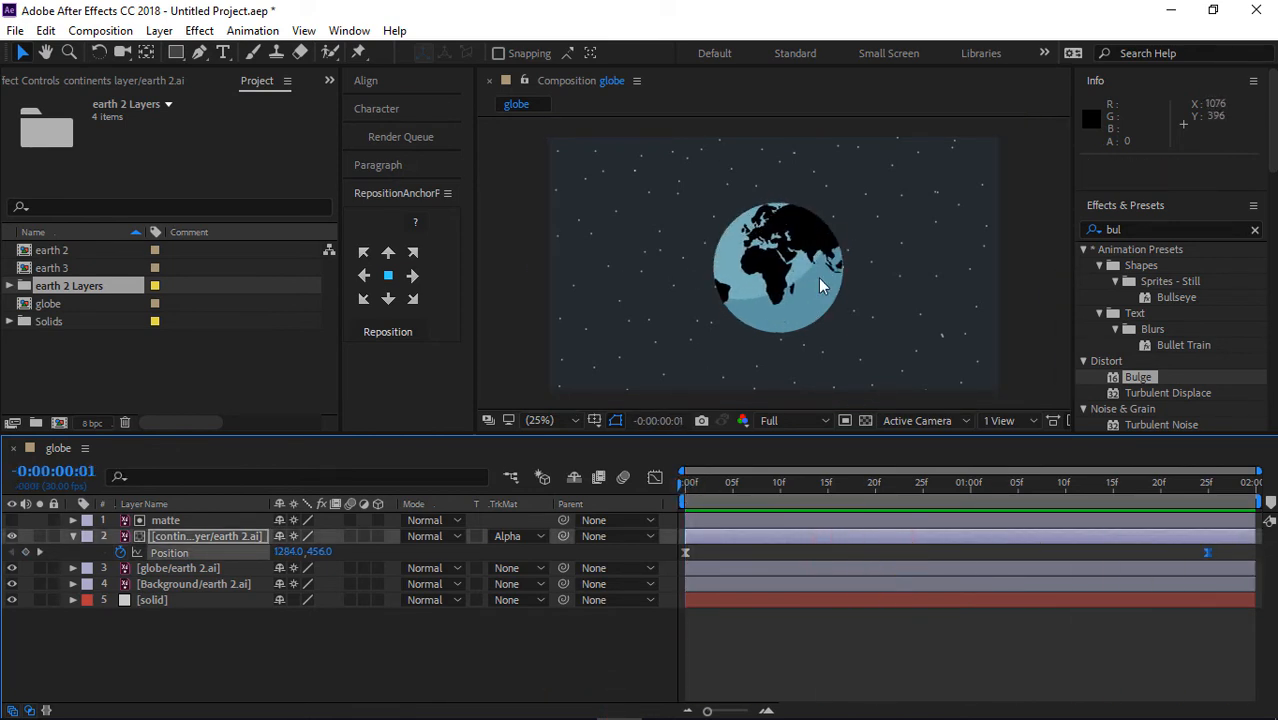
click(751, 481)
key(space)
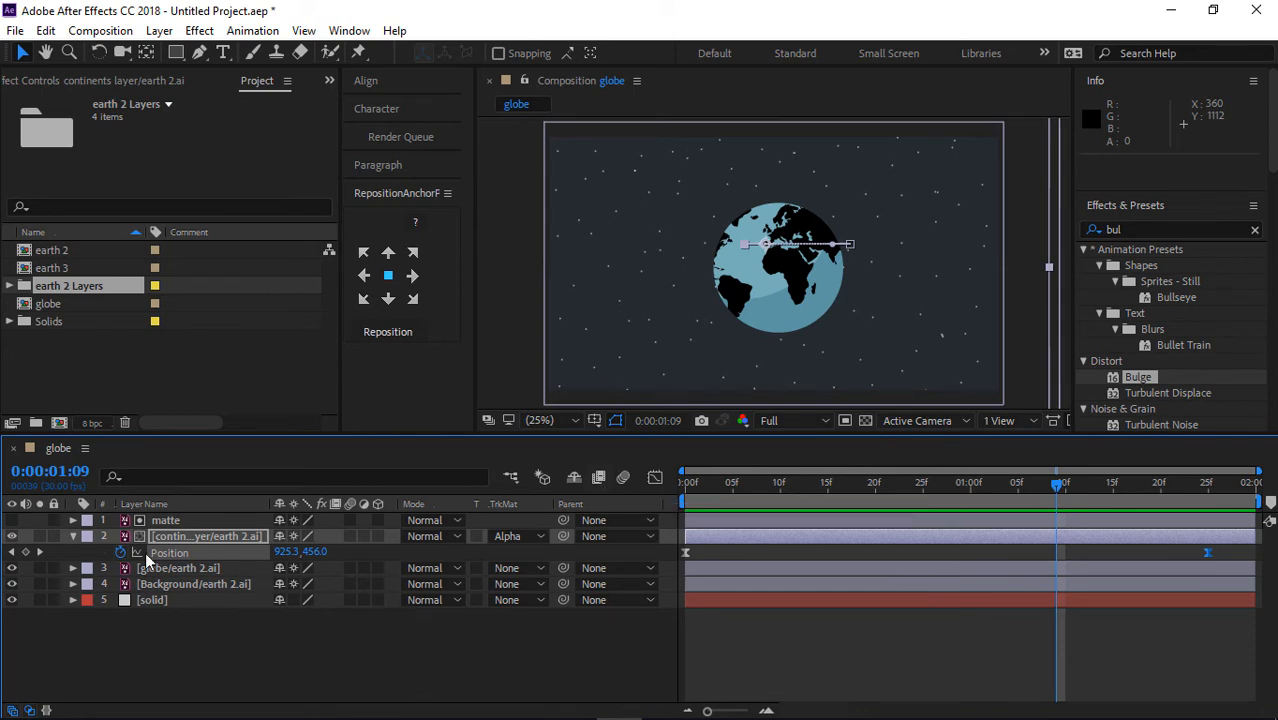
Collapse the continents layer's properties and create a new adjustment layer above the matte layer
click(73, 538)
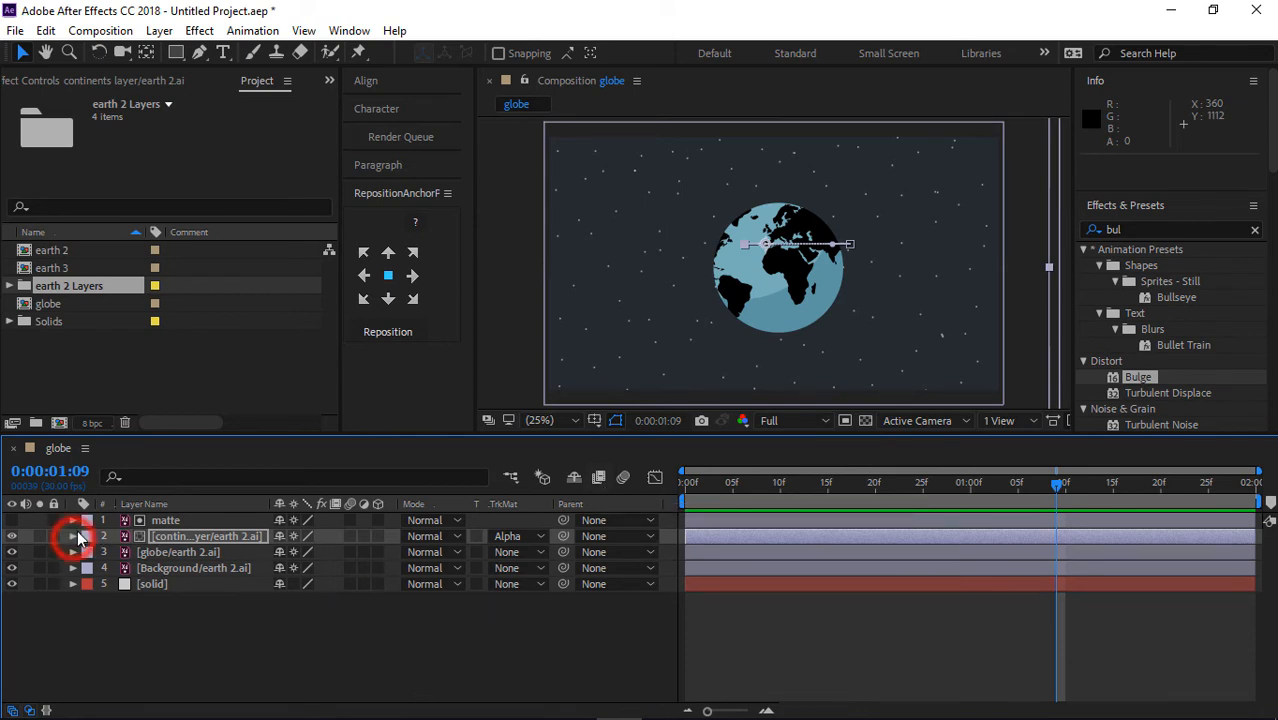
click(184, 521)
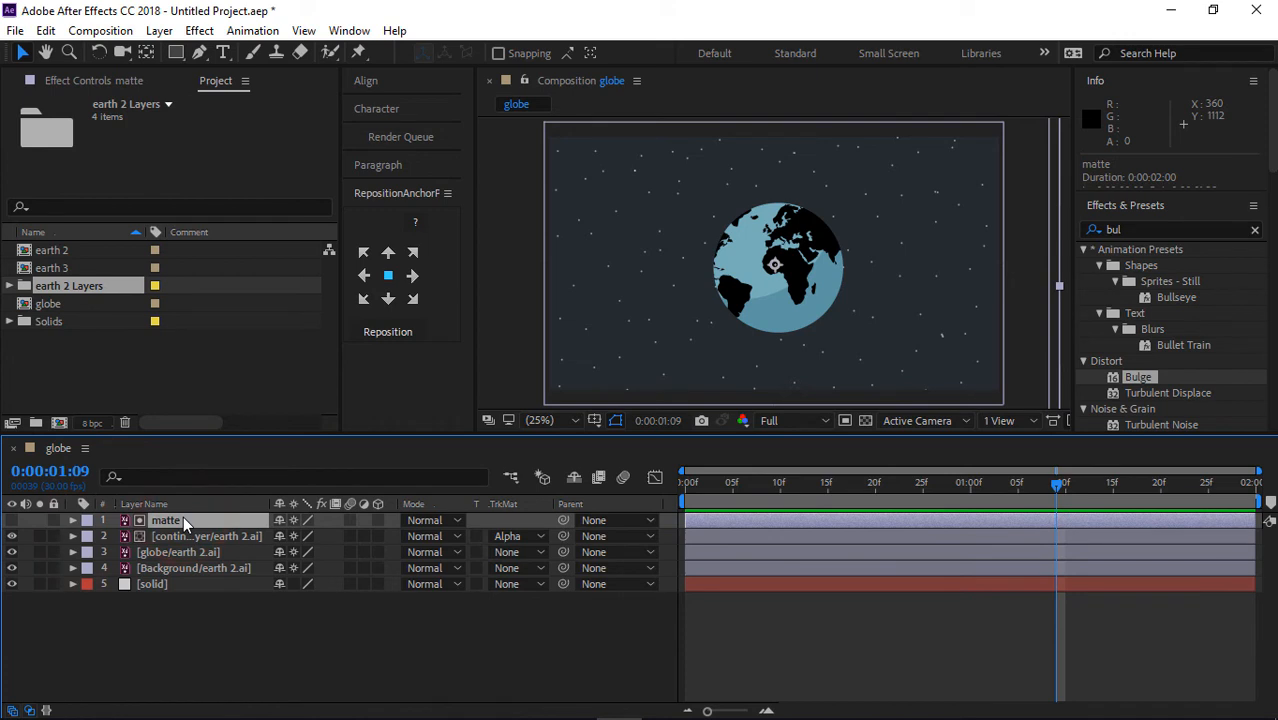
right_click(232, 645)
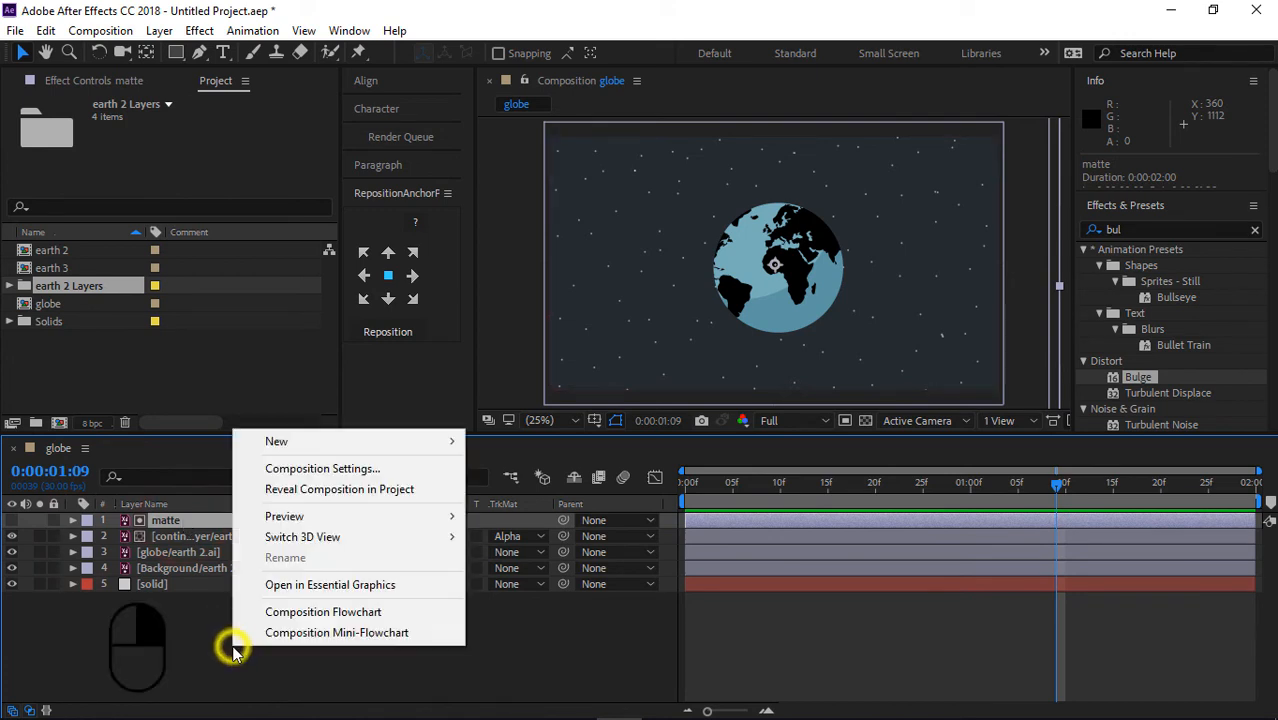
click(368, 442)
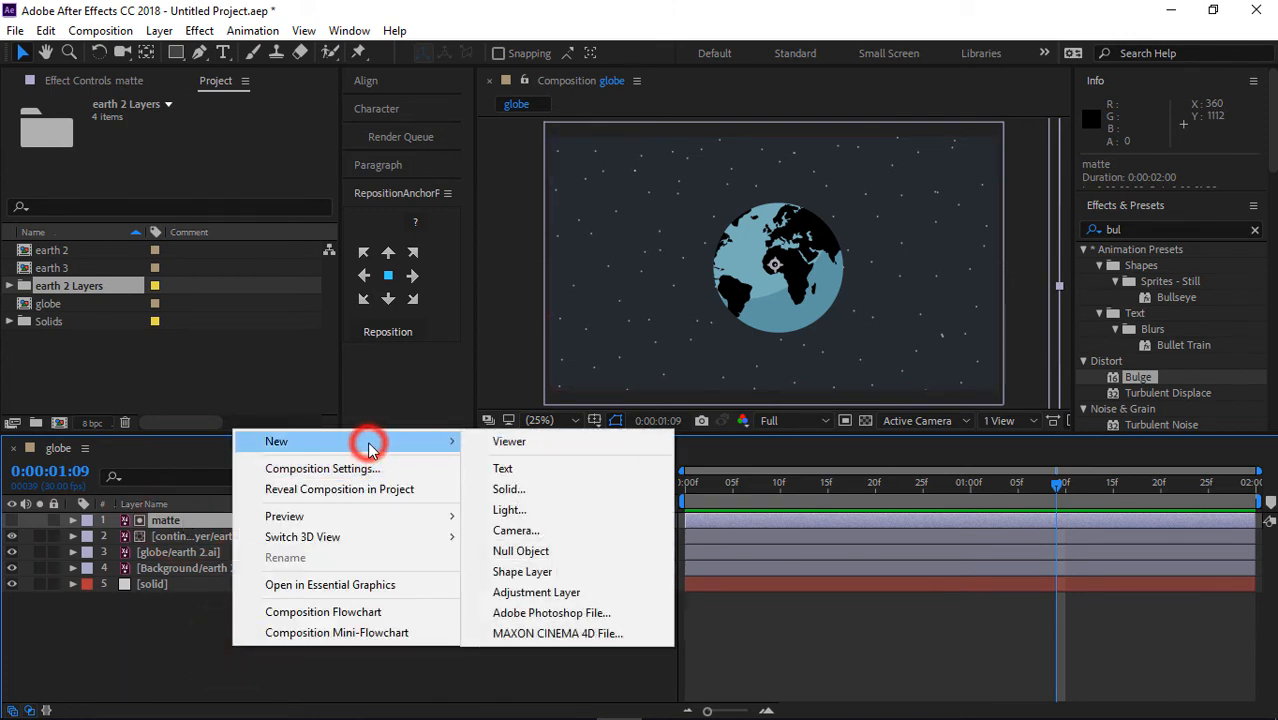
click(536, 592)
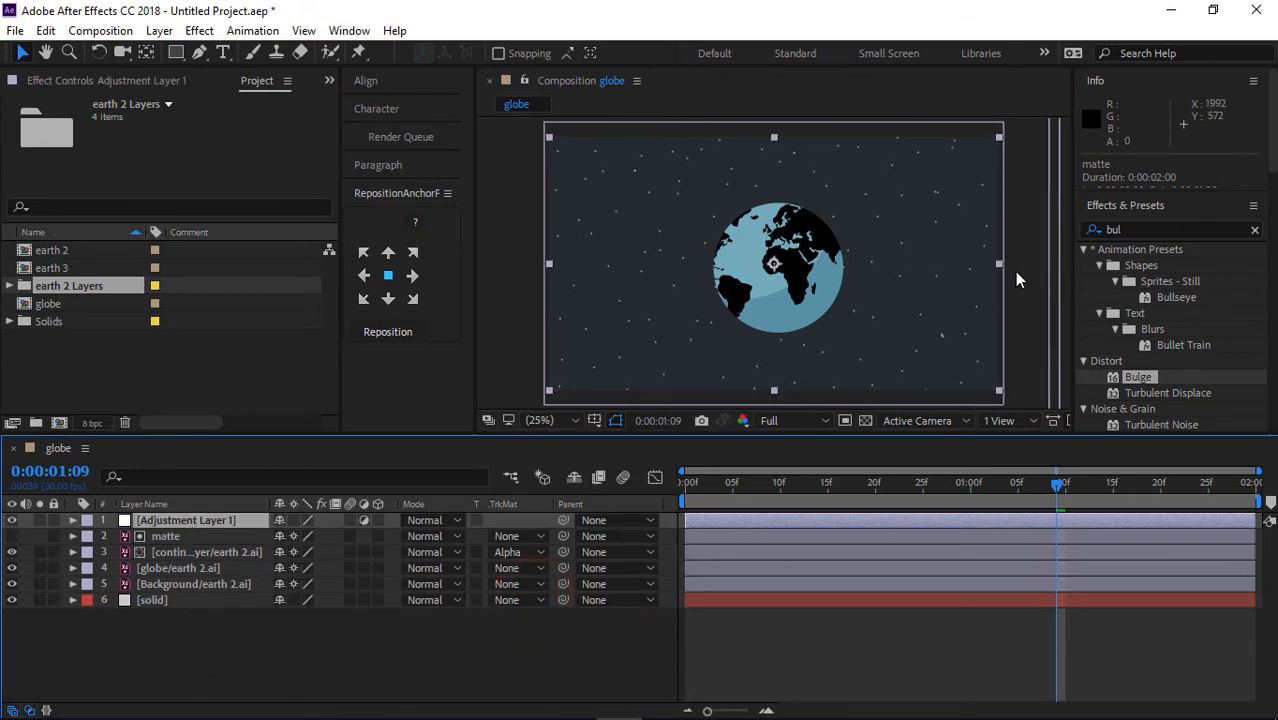
Apply the Bulge effect to the adjustment layer
click(1133, 230)
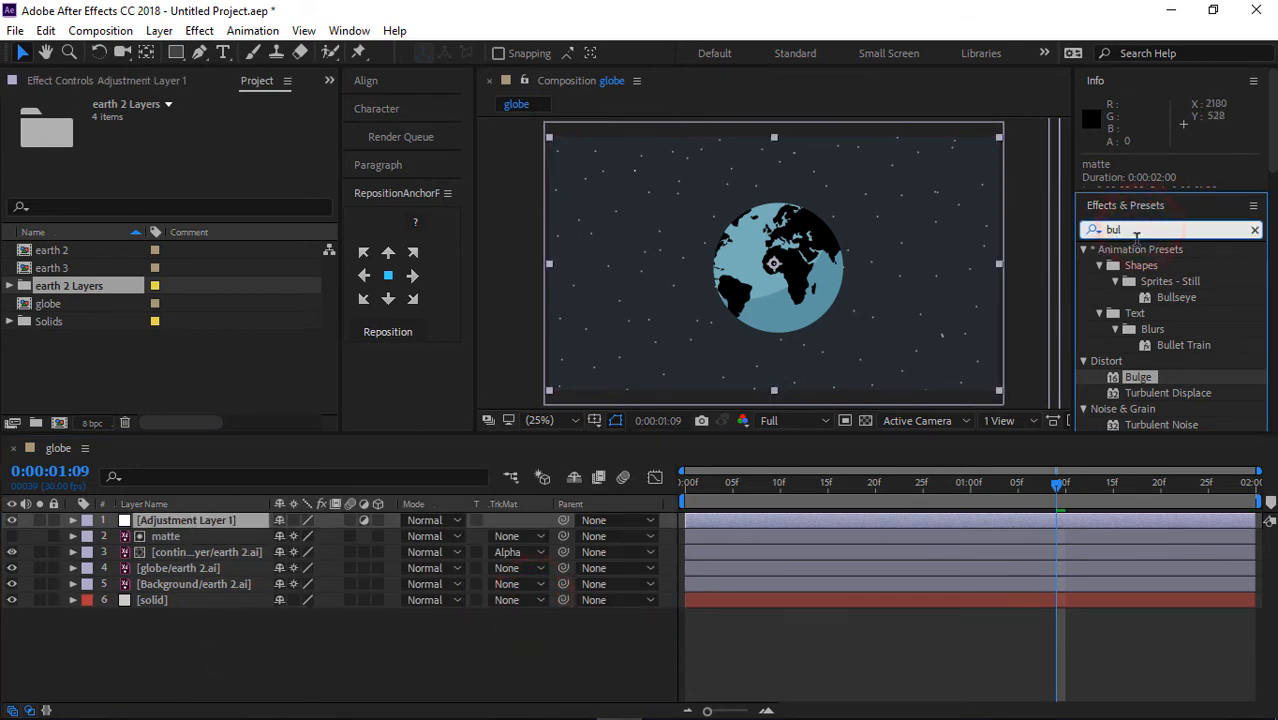
drag(1137, 378, 224, 527)
click(224, 524)
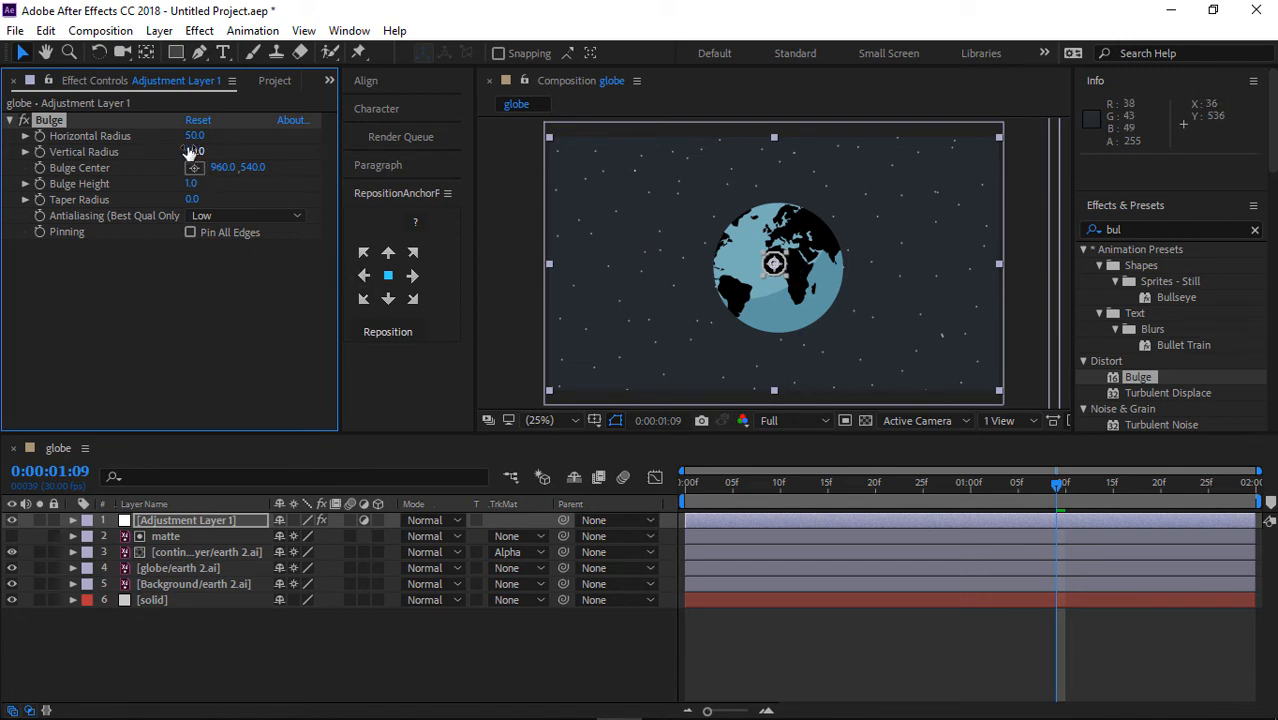
Fit the bulge to the globe with horizontal radius 275, vertical radius 266 and bulge center 980, 556
drag(229, 136, 284, 145)
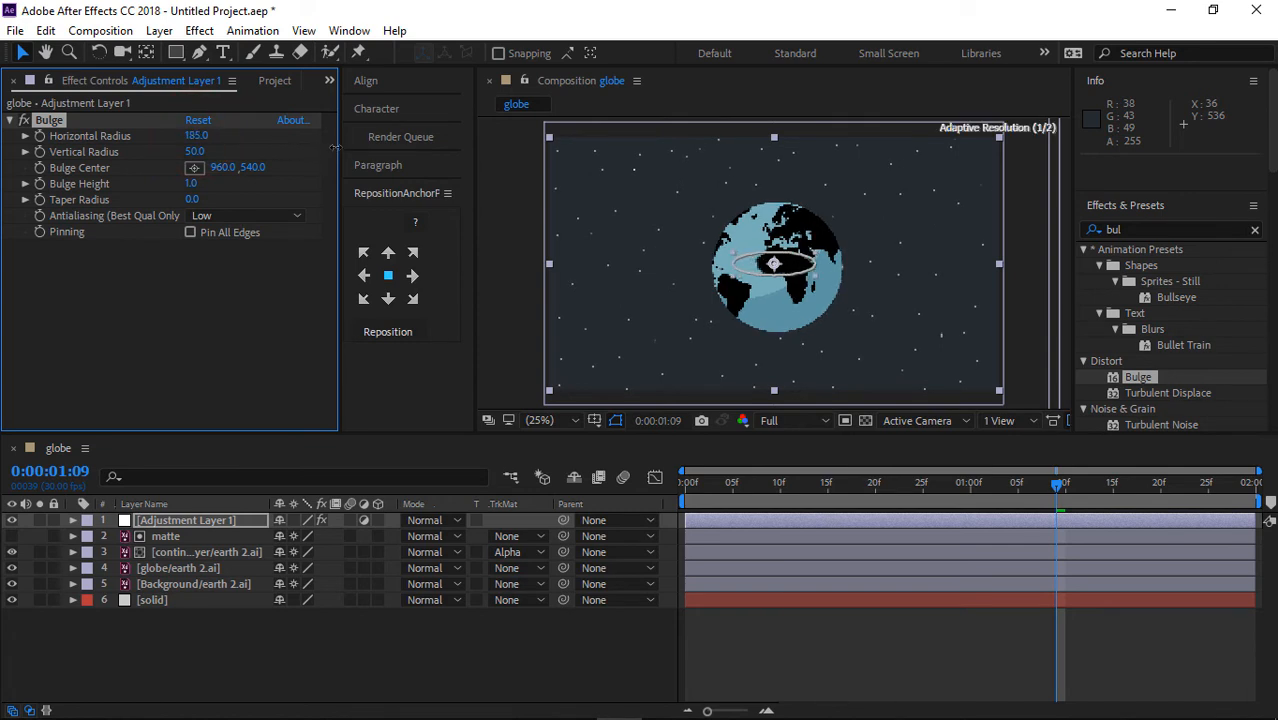
drag(404, 148, 406, 148)
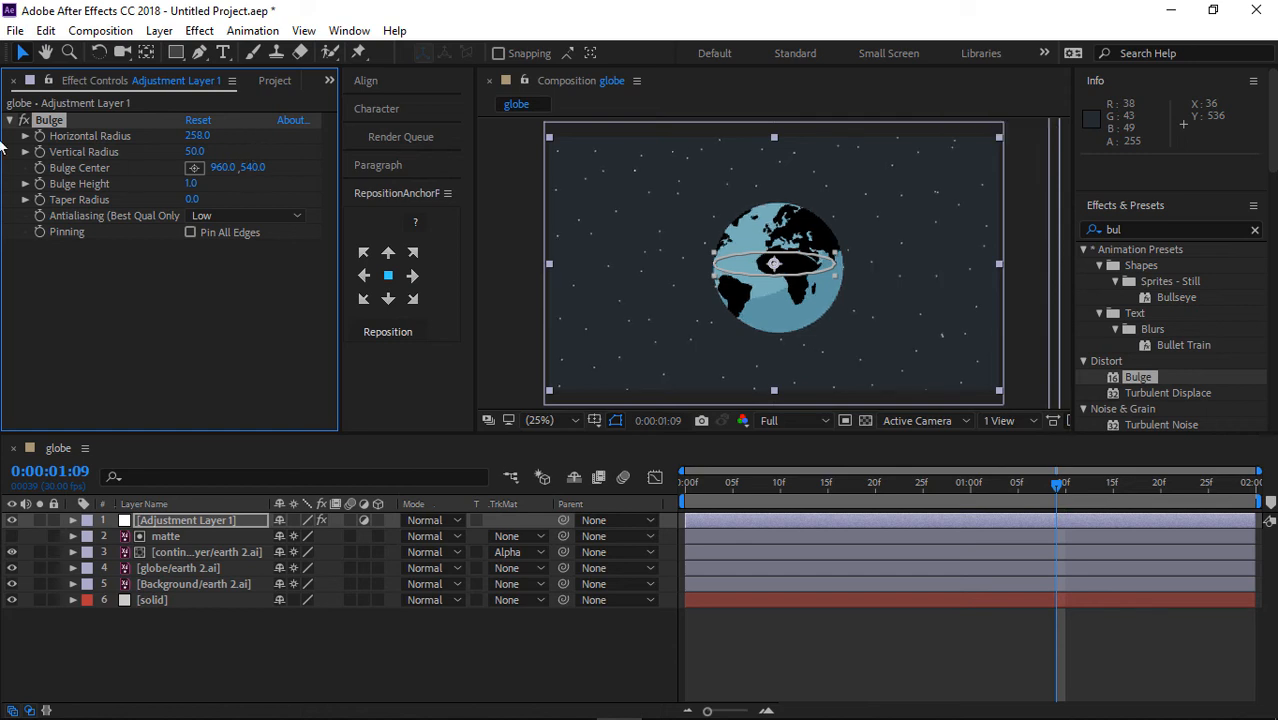
drag(774, 264, 785, 275)
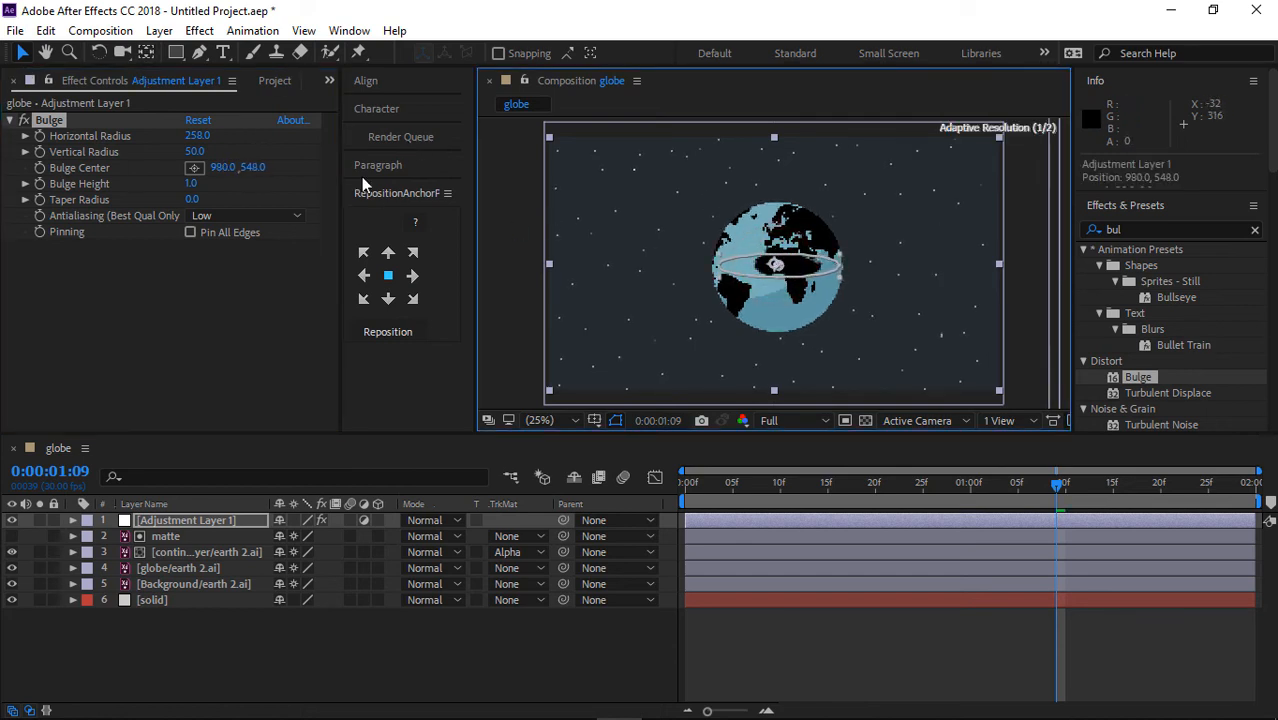
drag(197, 135, 410, 174)
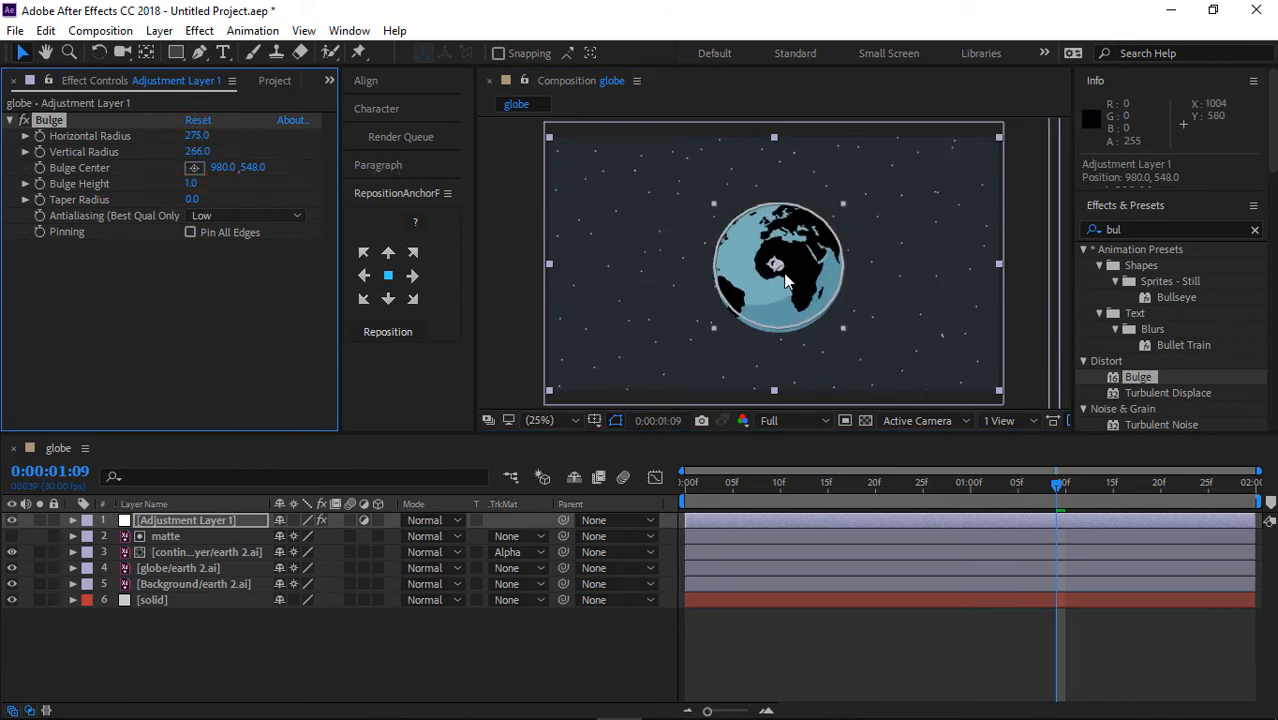
drag(776, 265, 784, 282)
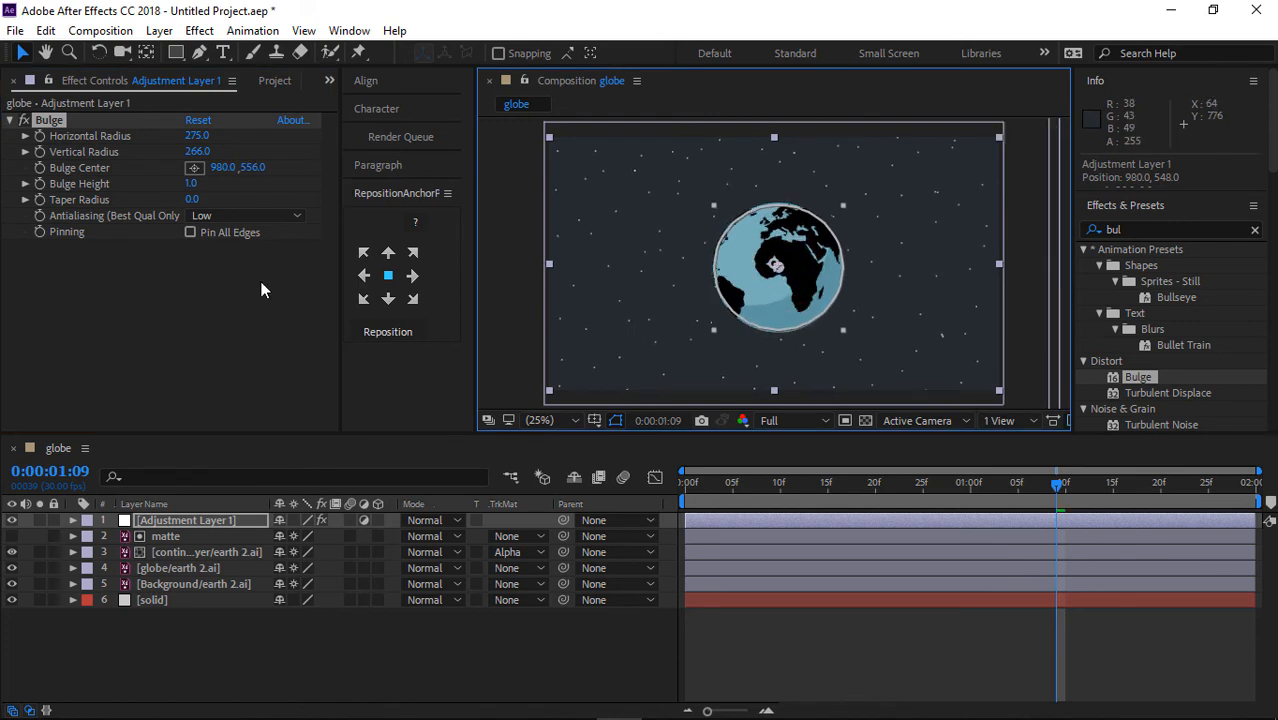
Set the Bulge effect's vertical radius to 274 and deselect the adjustment layer to check the globe's edge
drag(192, 153, 196, 153)
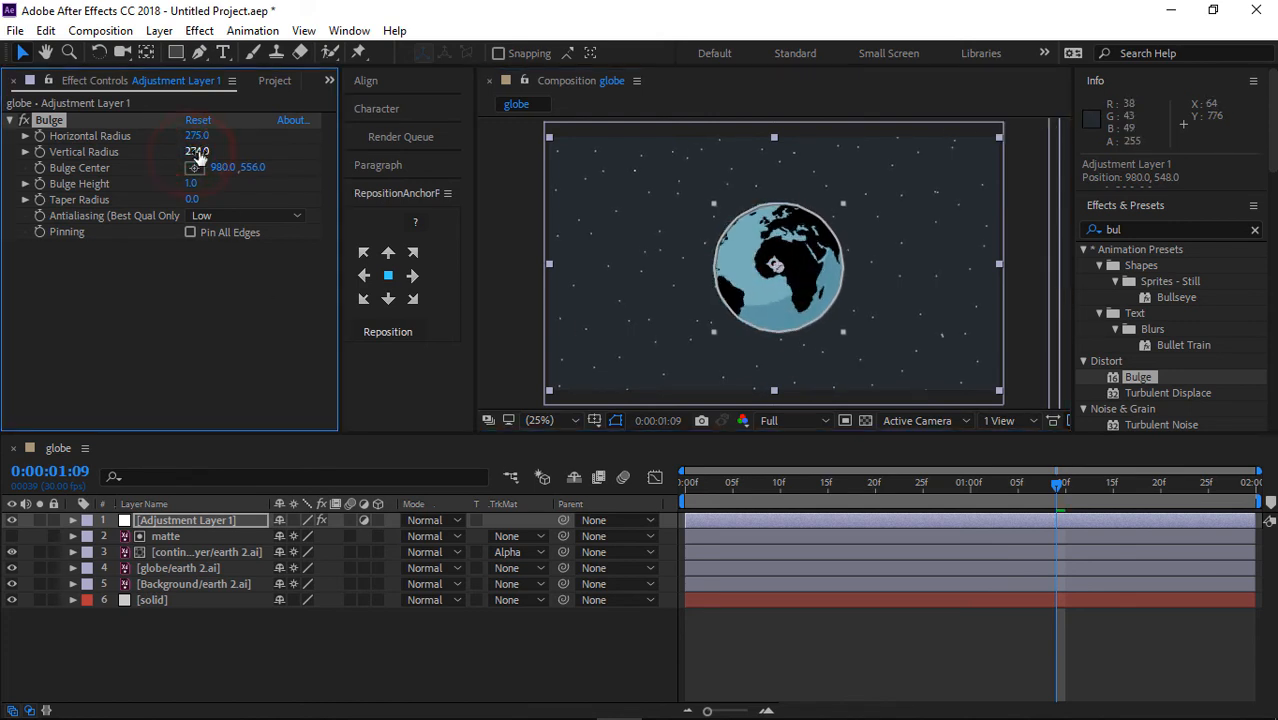
click(485, 366)
click(485, 695)
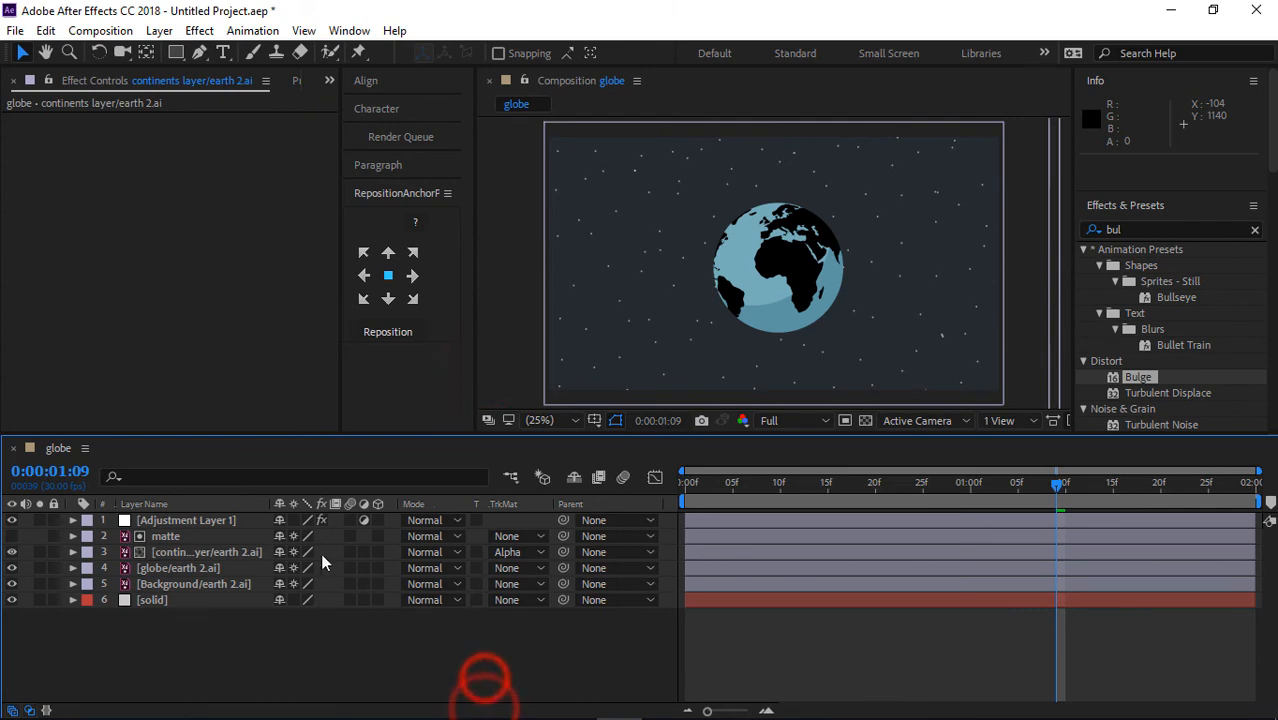
Try a higher bulge height on the adjustment layer's Bulge effect, and undo the change
click(200, 520)
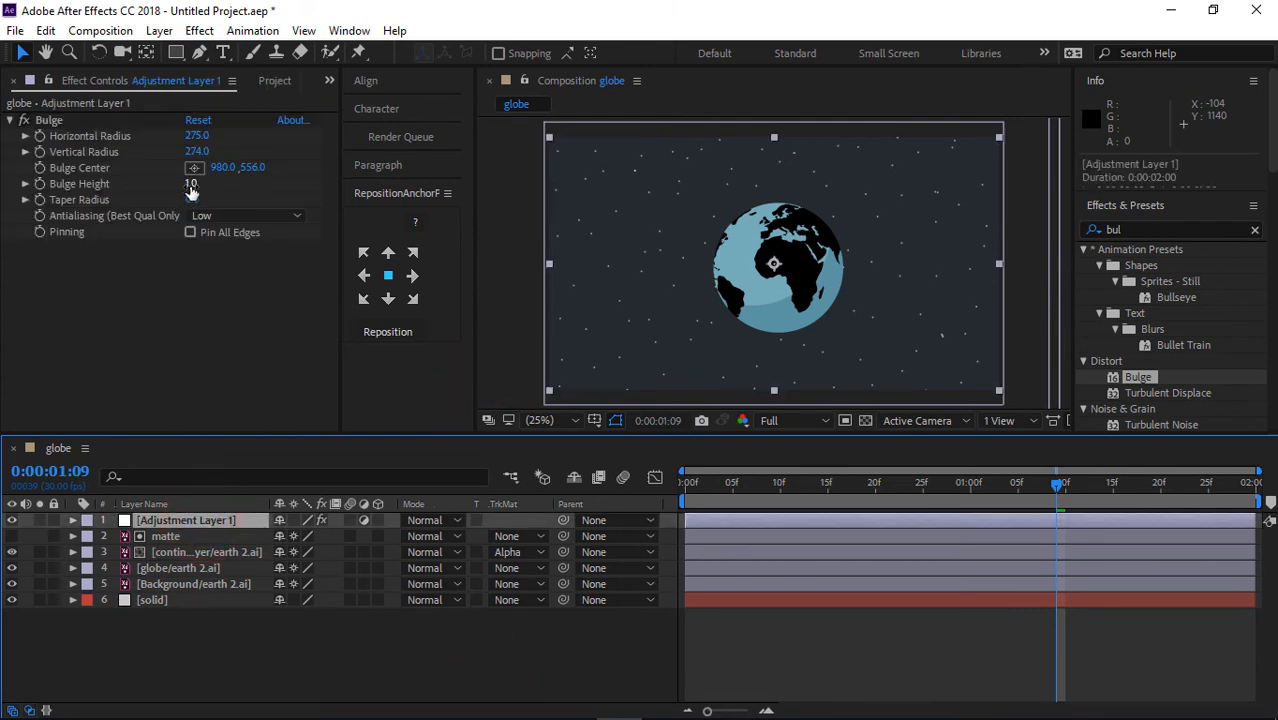
drag(191, 184, 284, 182)
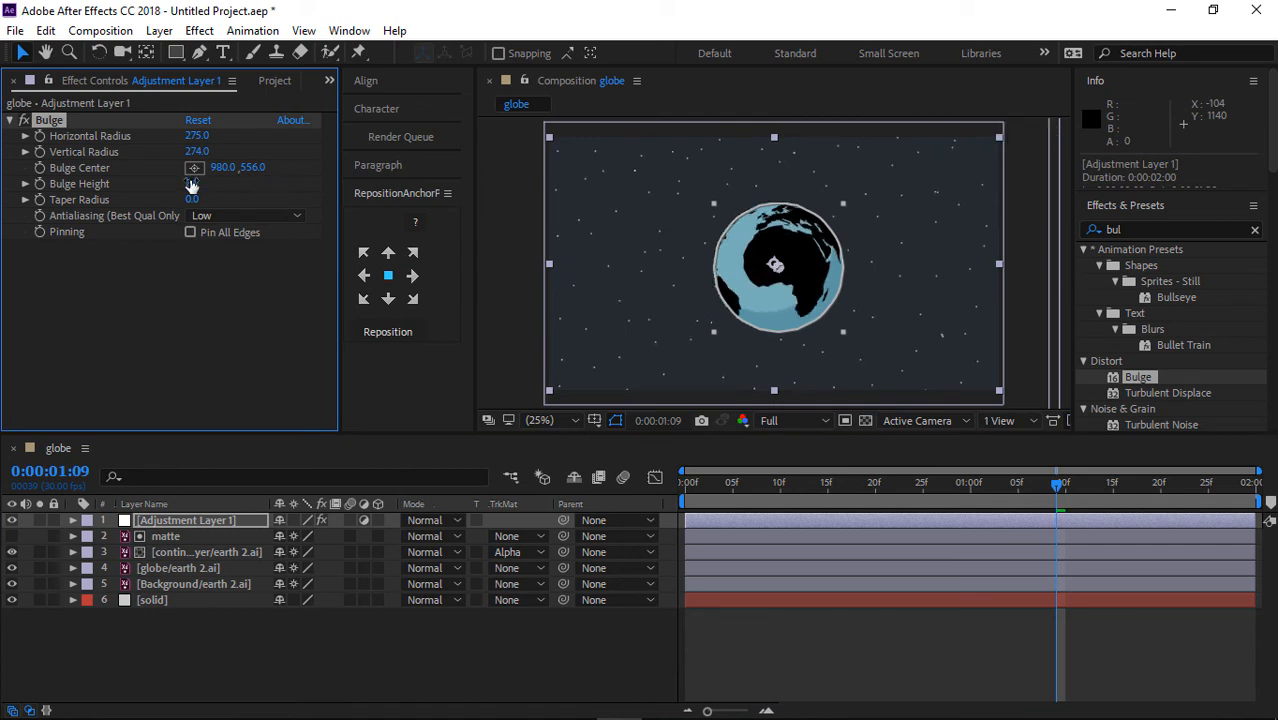
key(ctrl+z)
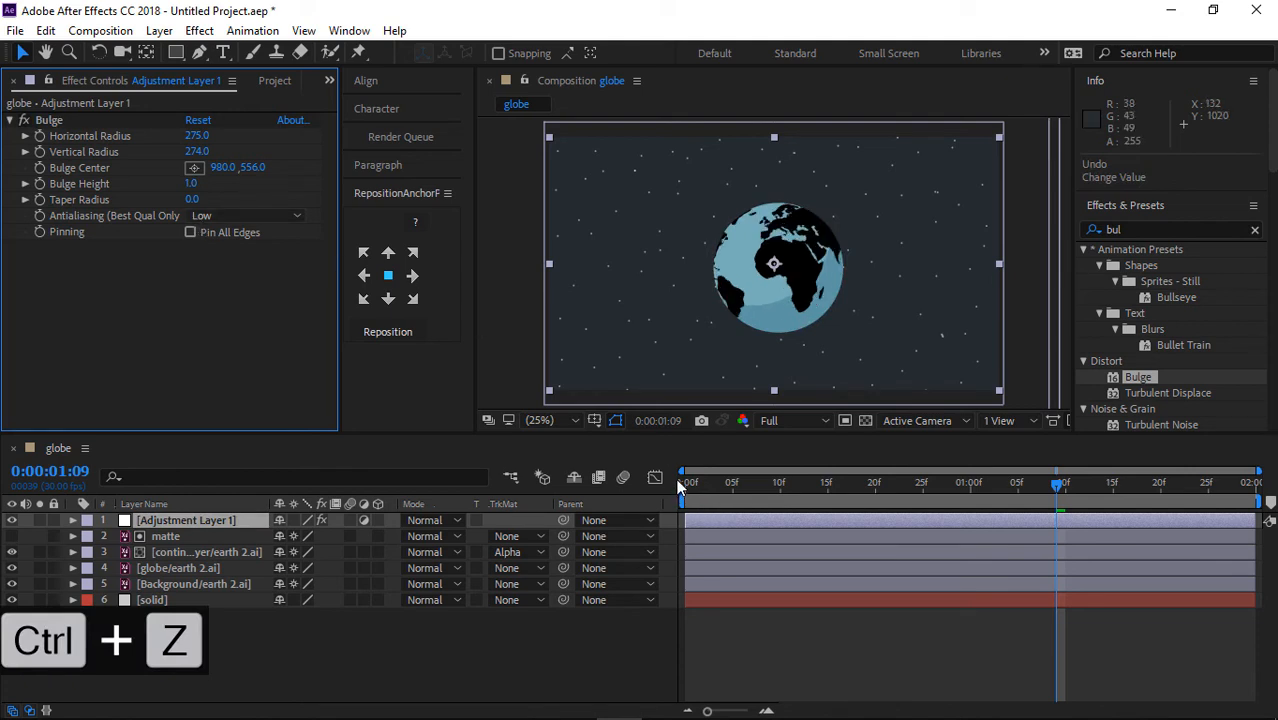
Preview the bulged globe animation from the start of the timeline
click(684, 484)
key(space)
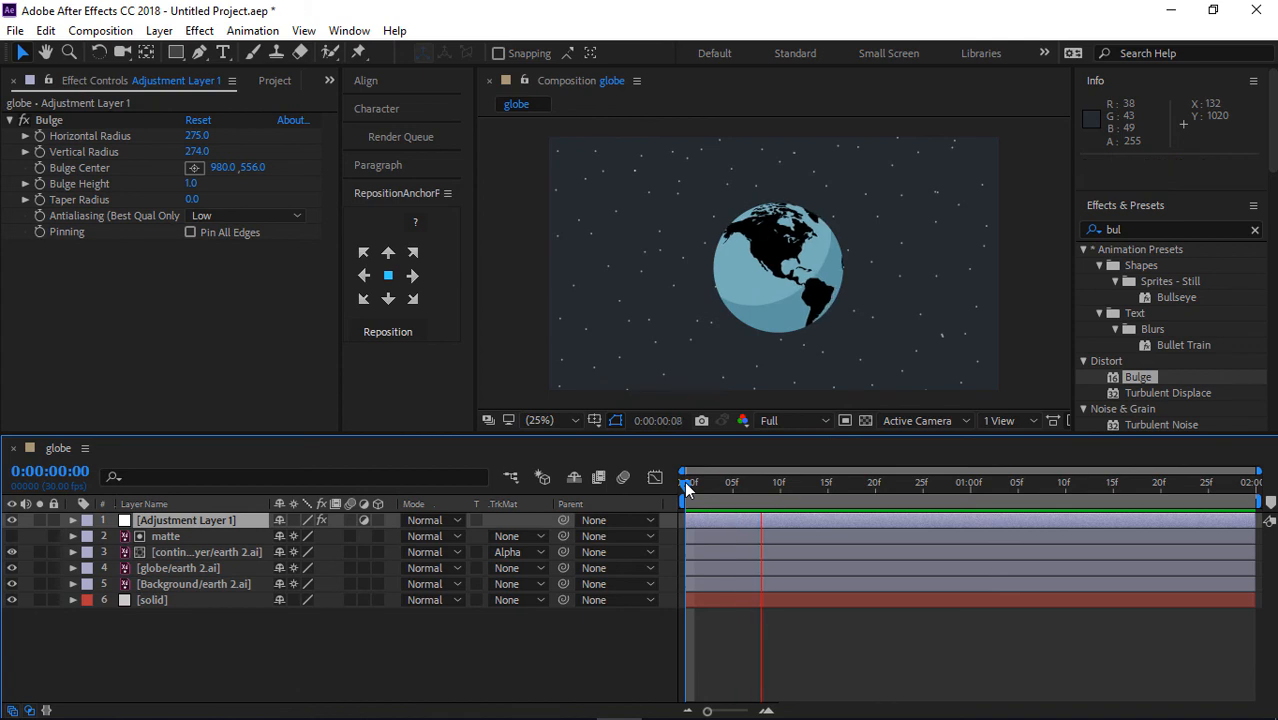
key(space)
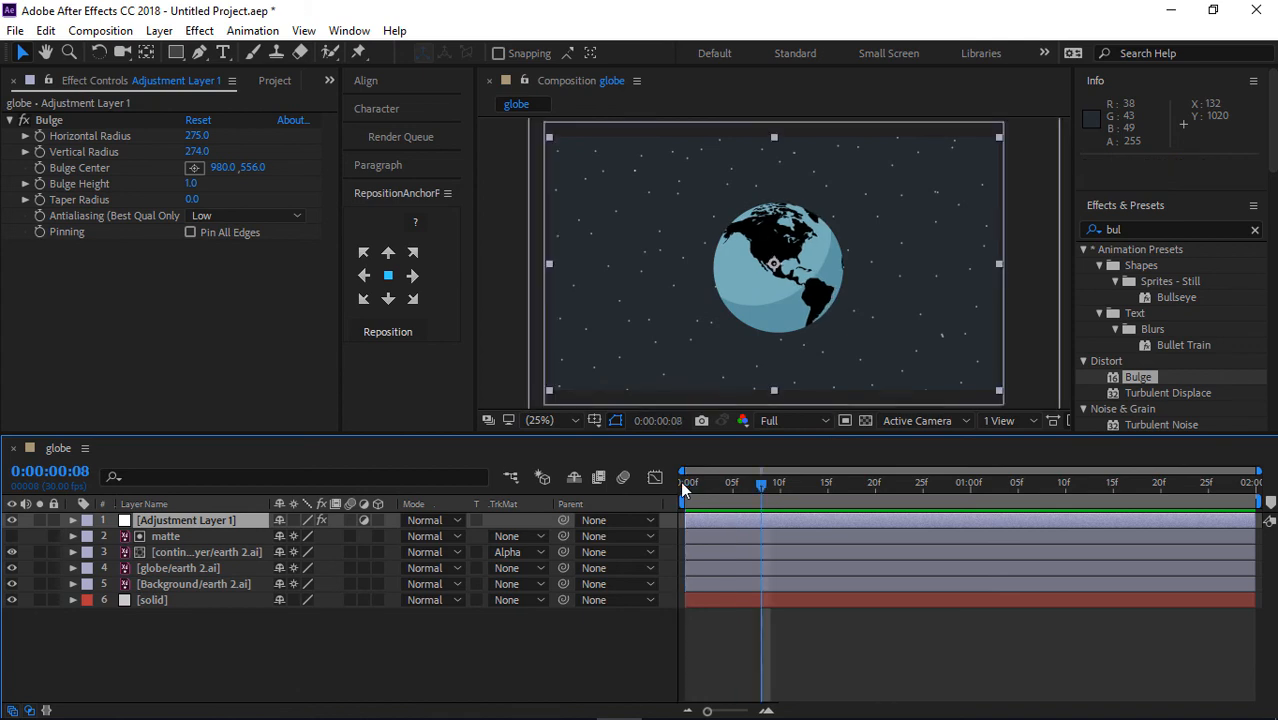
Change the globe composition's duration to 0:01:02:00 in its composition settings
right_click(566, 74)
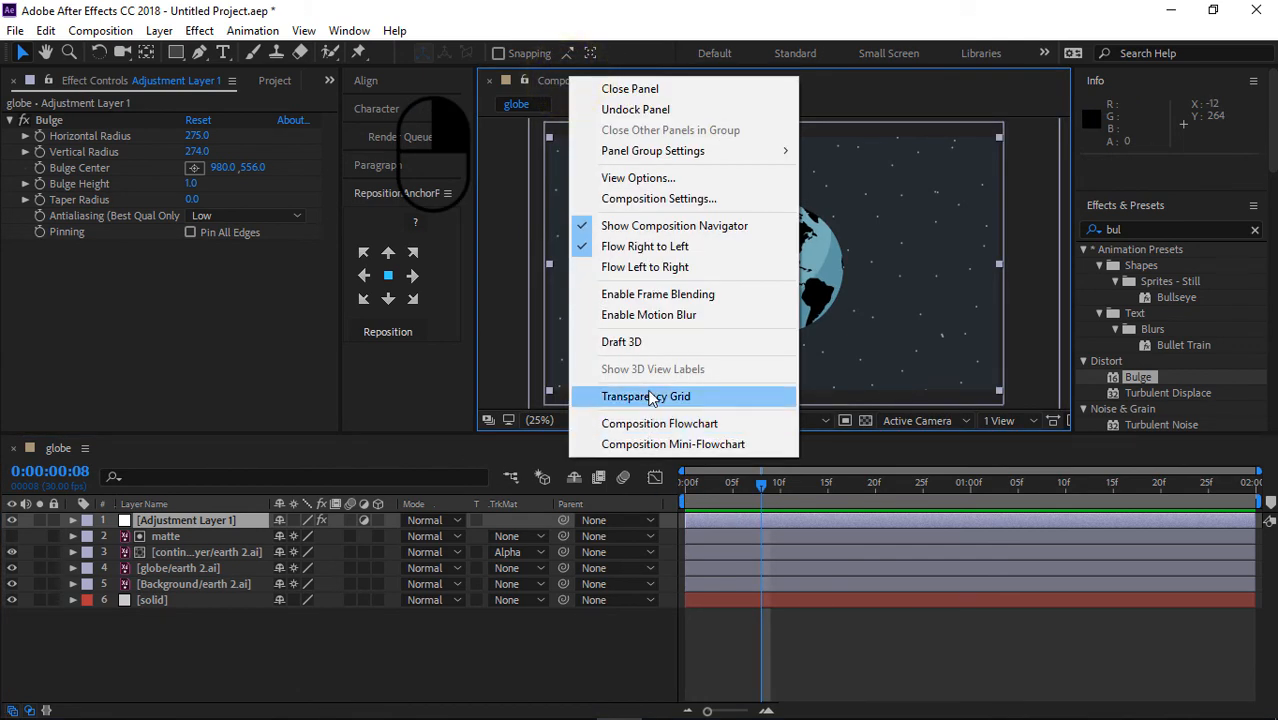
click(679, 196)
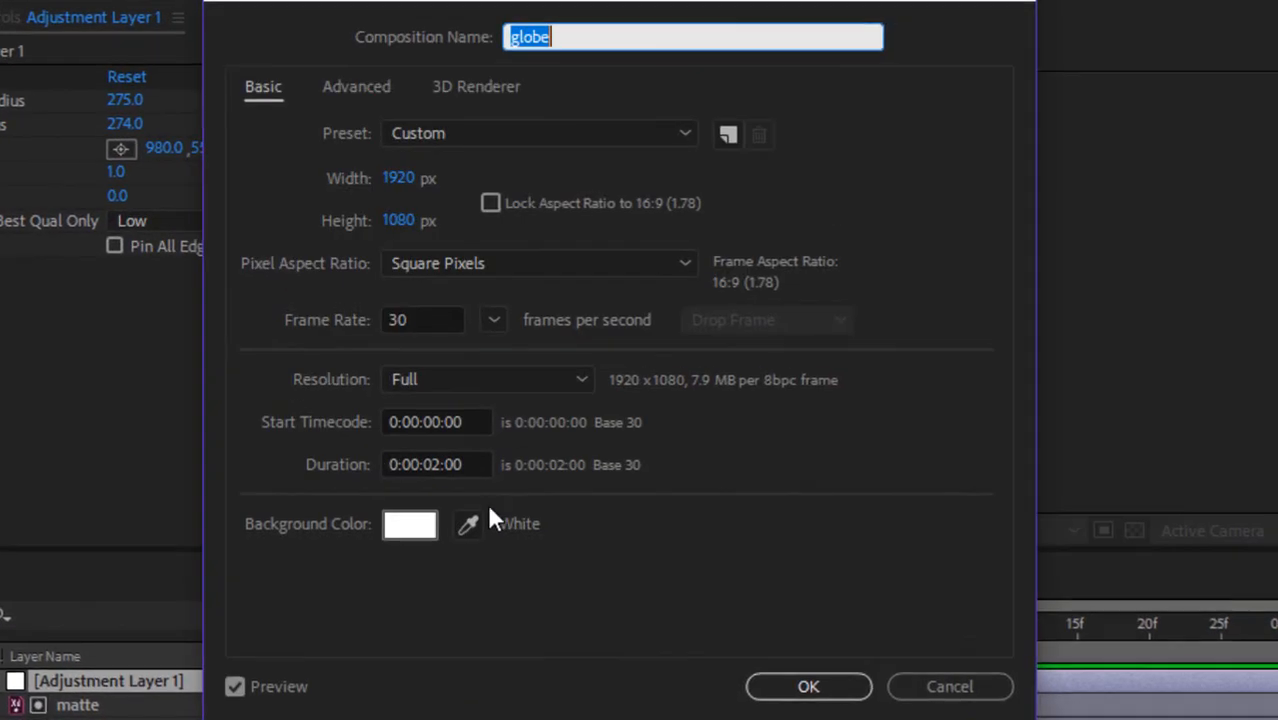
click(421, 464)
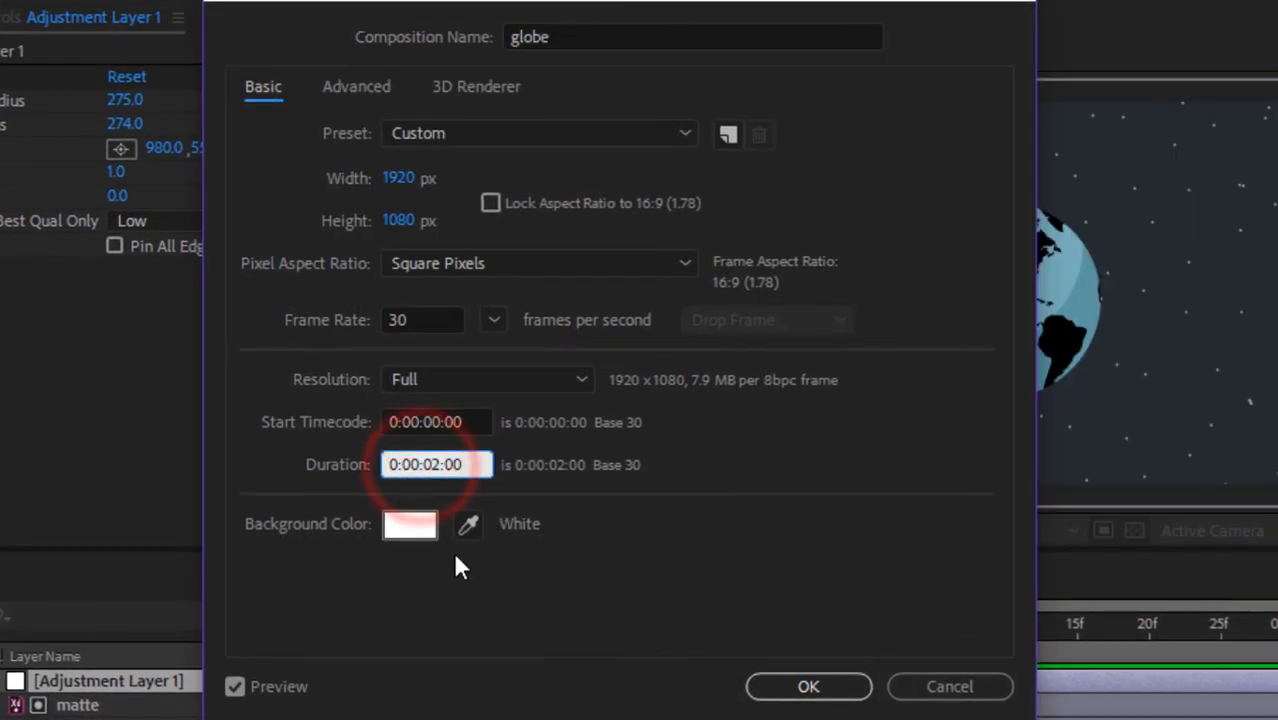
key(BackSpace)
text(1)
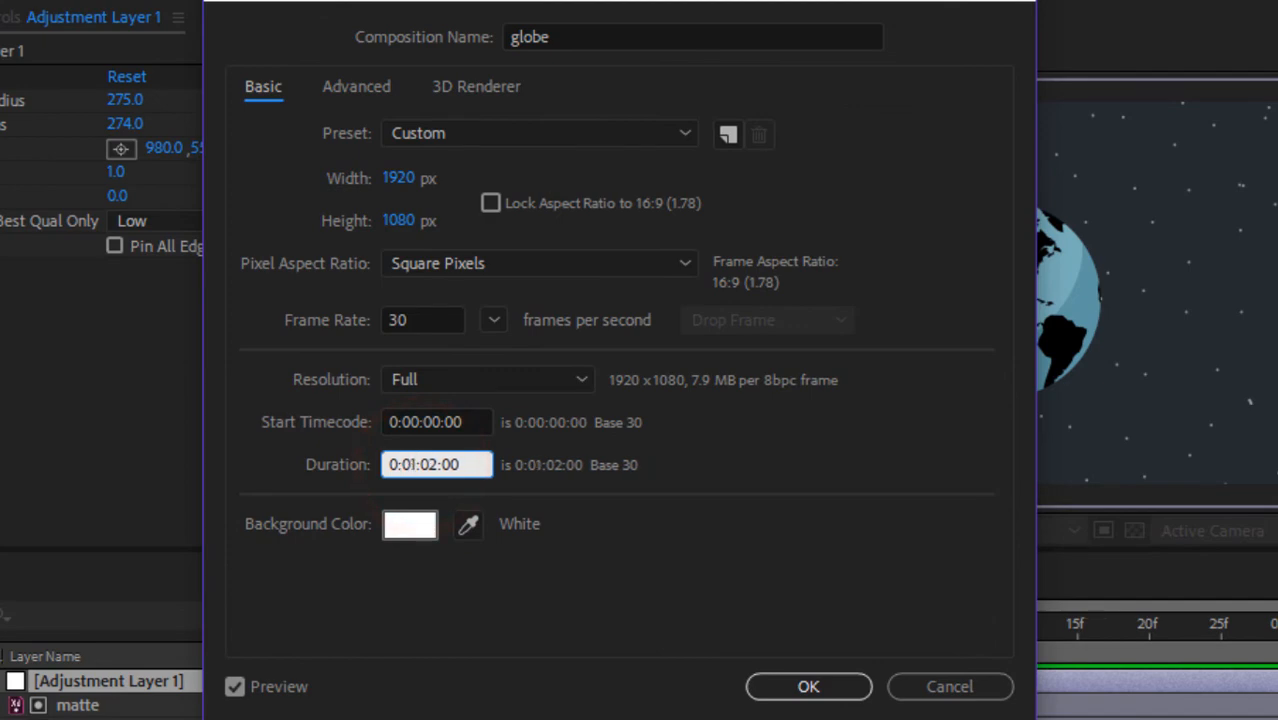
click(818, 690)
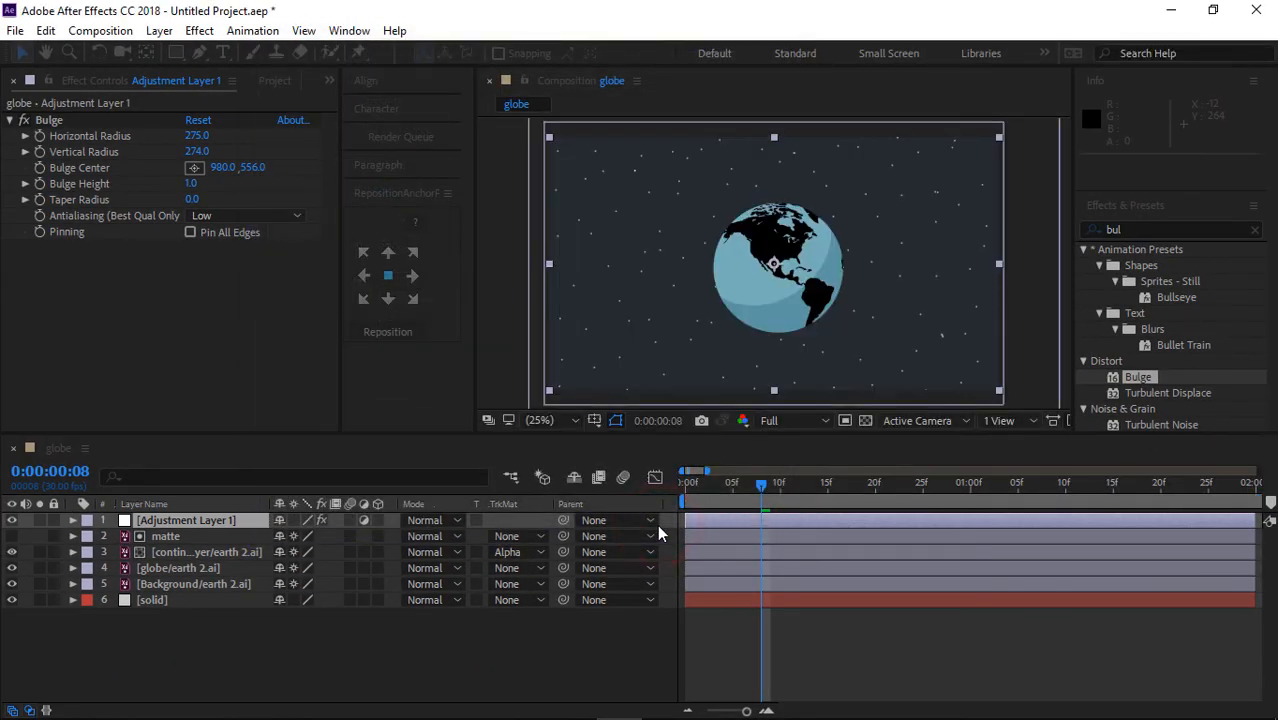
click(657, 524)
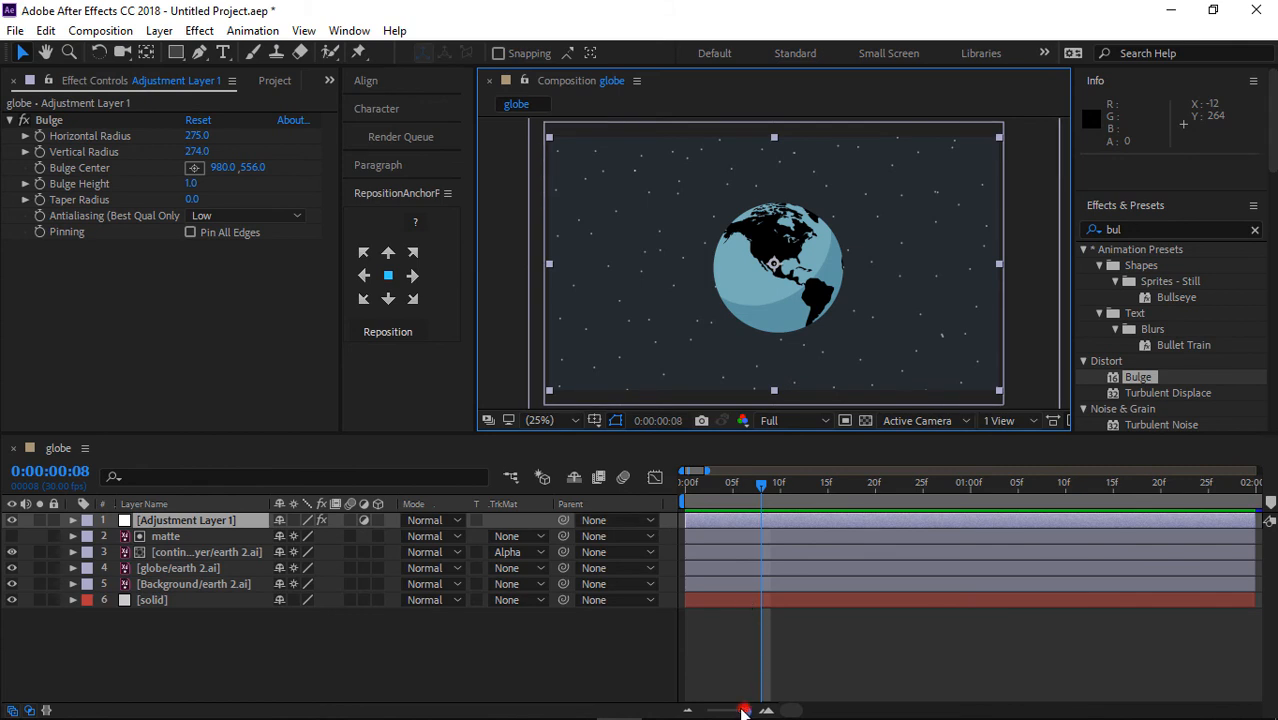
Extend the out points of all six layers to the end of the lengthened composition
drag(745, 711, 741, 711)
key(ctrl+a)
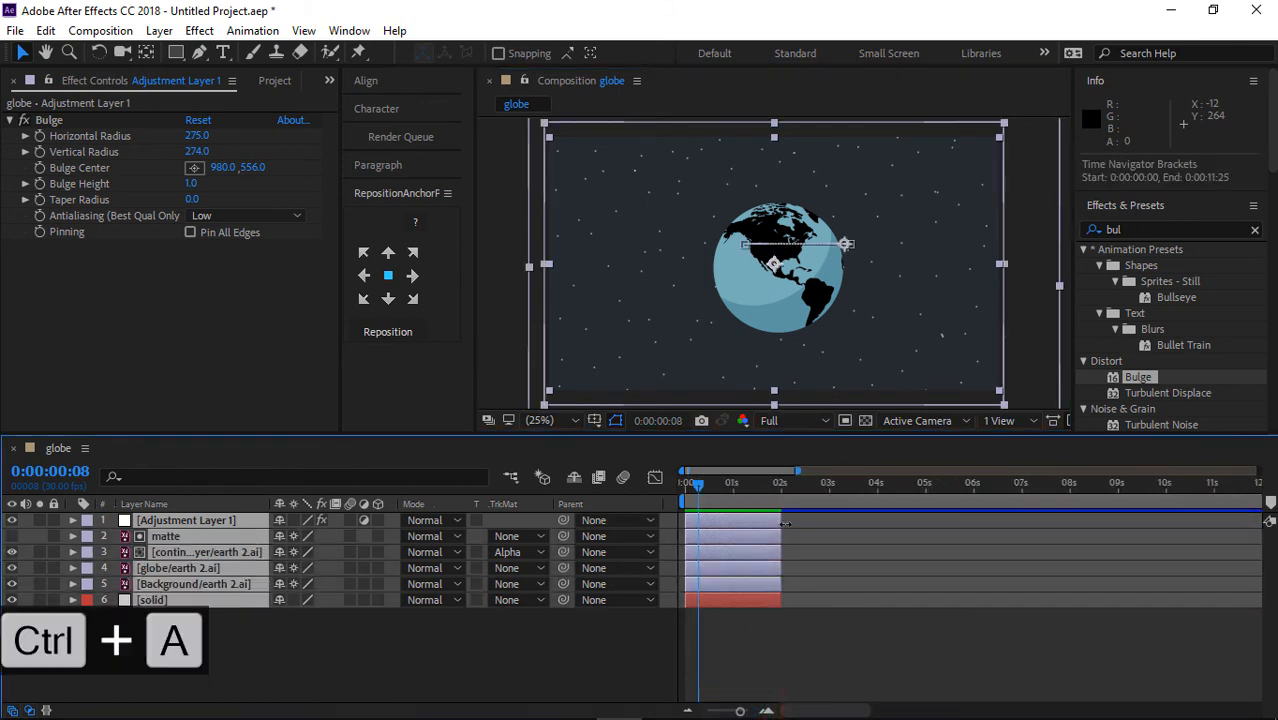
drag(778, 521, 1097, 553)
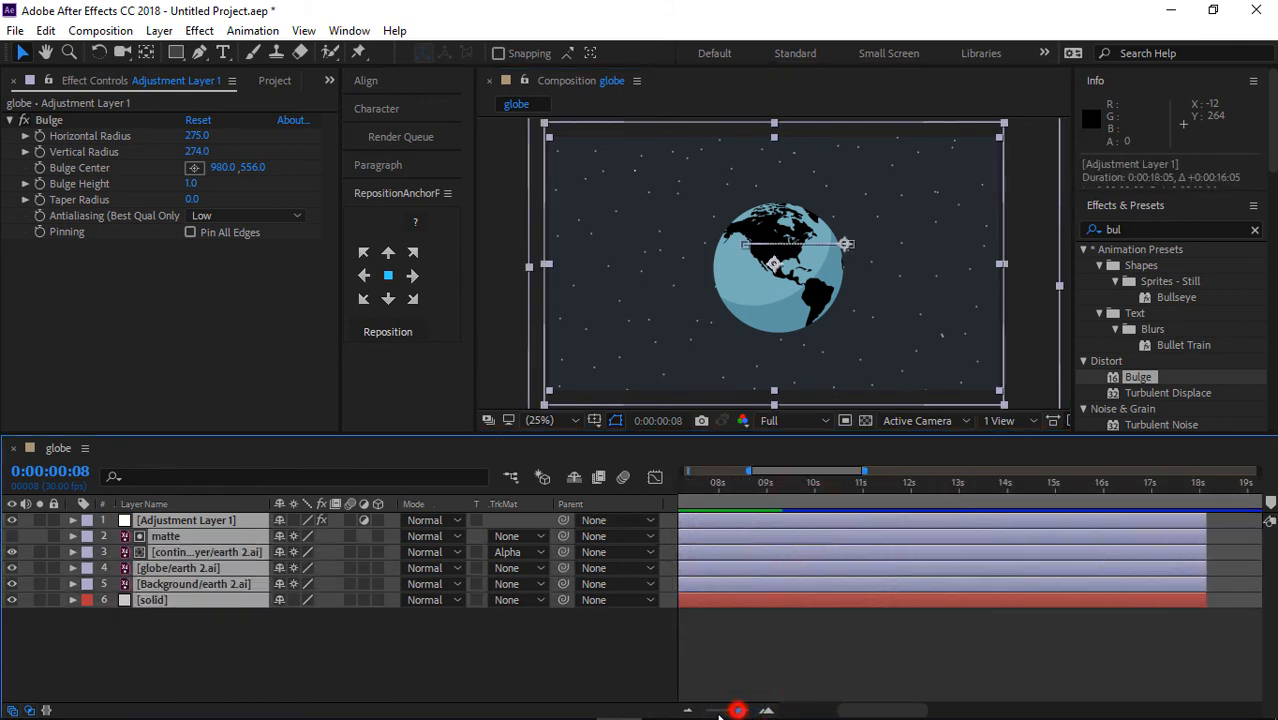
drag(737, 711, 707, 716)
drag(849, 522, 1267, 521)
click(288, 694)
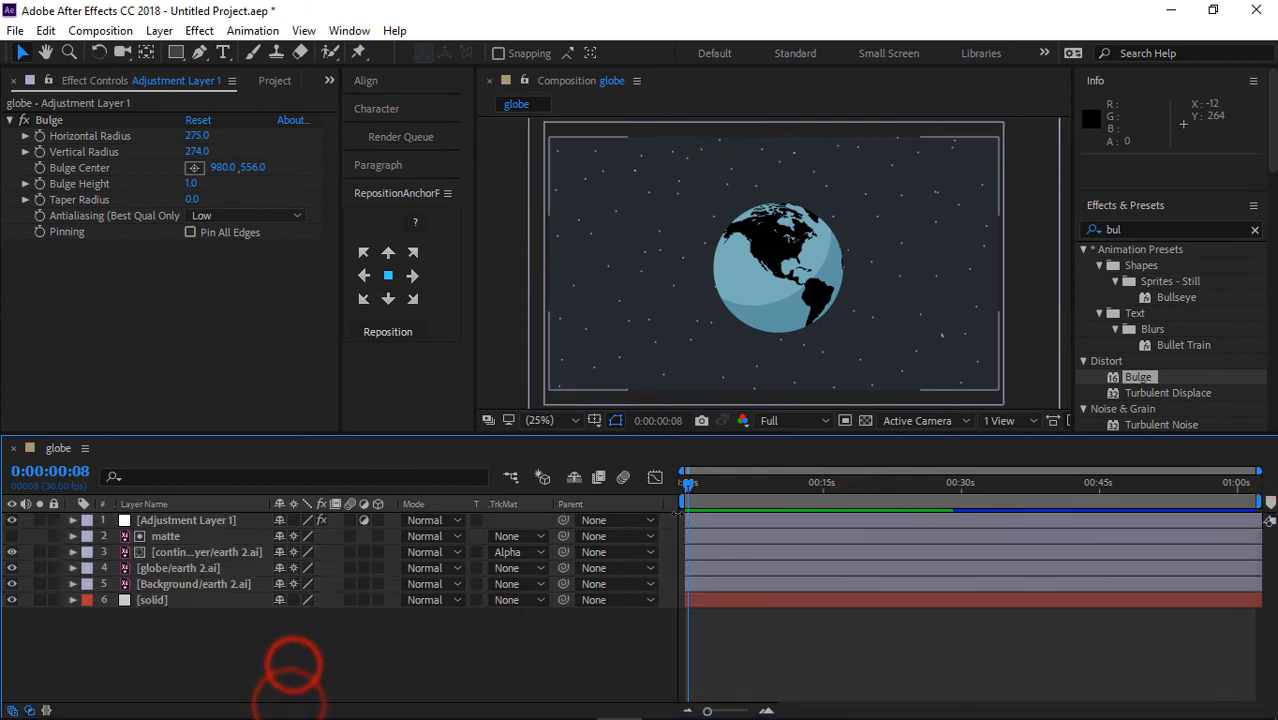
Slow the globe's rotation by shifting the continents layer's second position keyframe to 0:00:09:28
drag(707, 711, 736, 711)
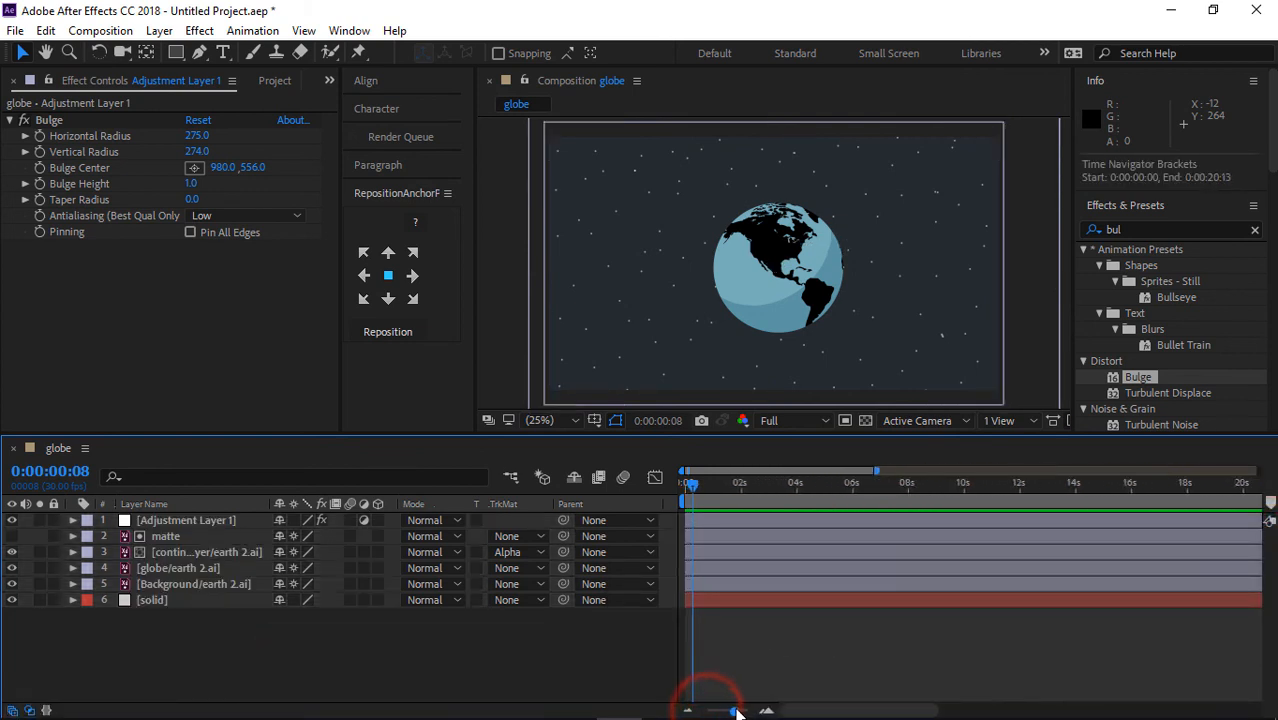
click(711, 548)
key(p)
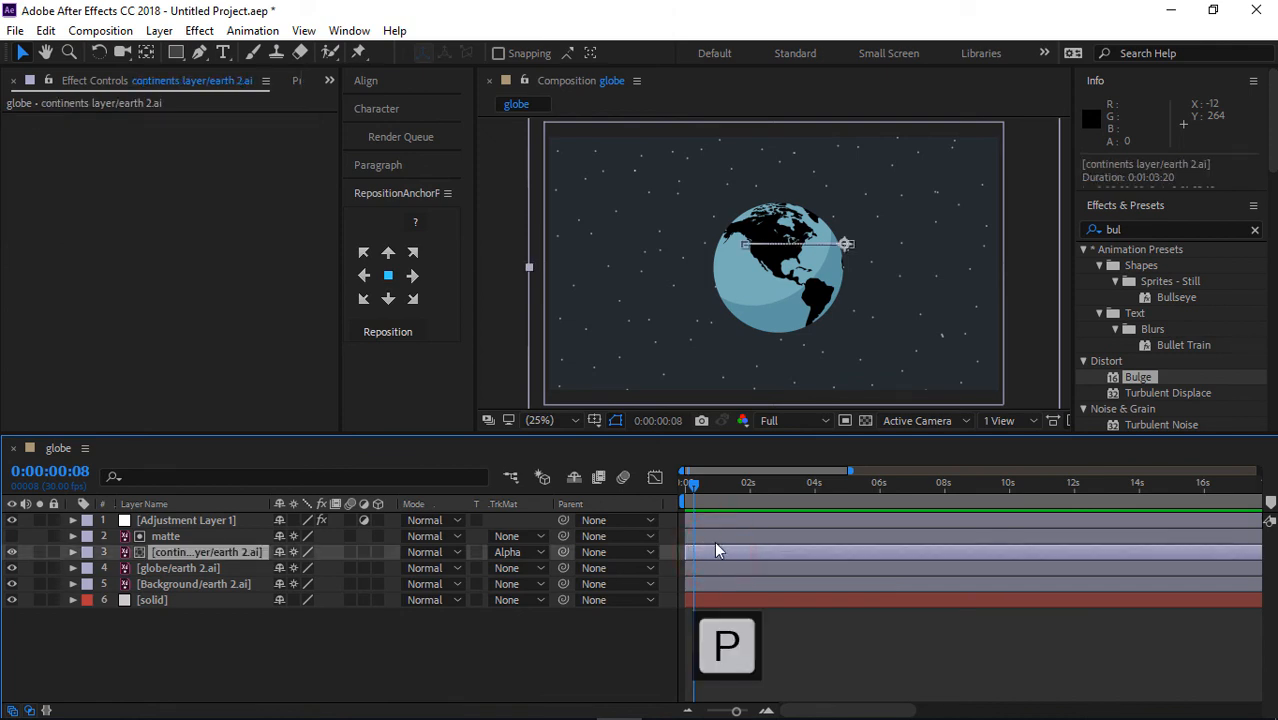
drag(745, 566, 1006, 570)
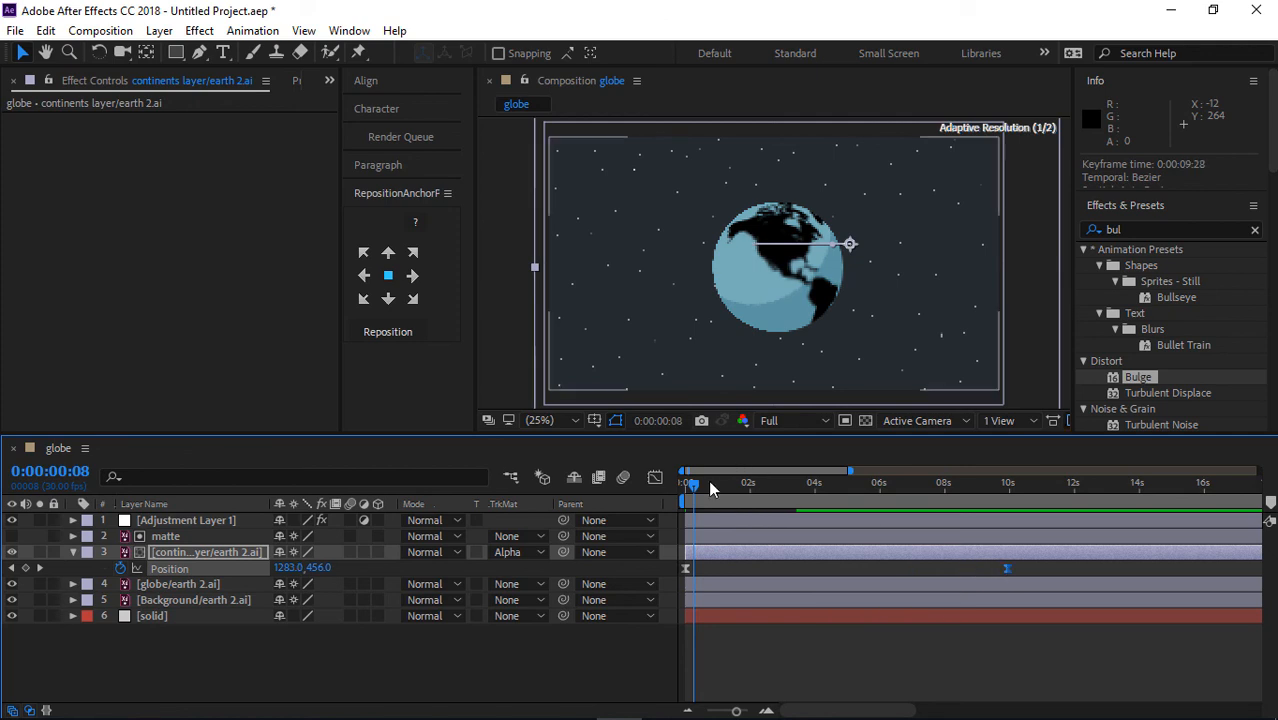
Preview the slowed globe rotation from 0:00:00:00 and return the playhead to the start
click(690, 484)
drag(680, 493, 681, 494)
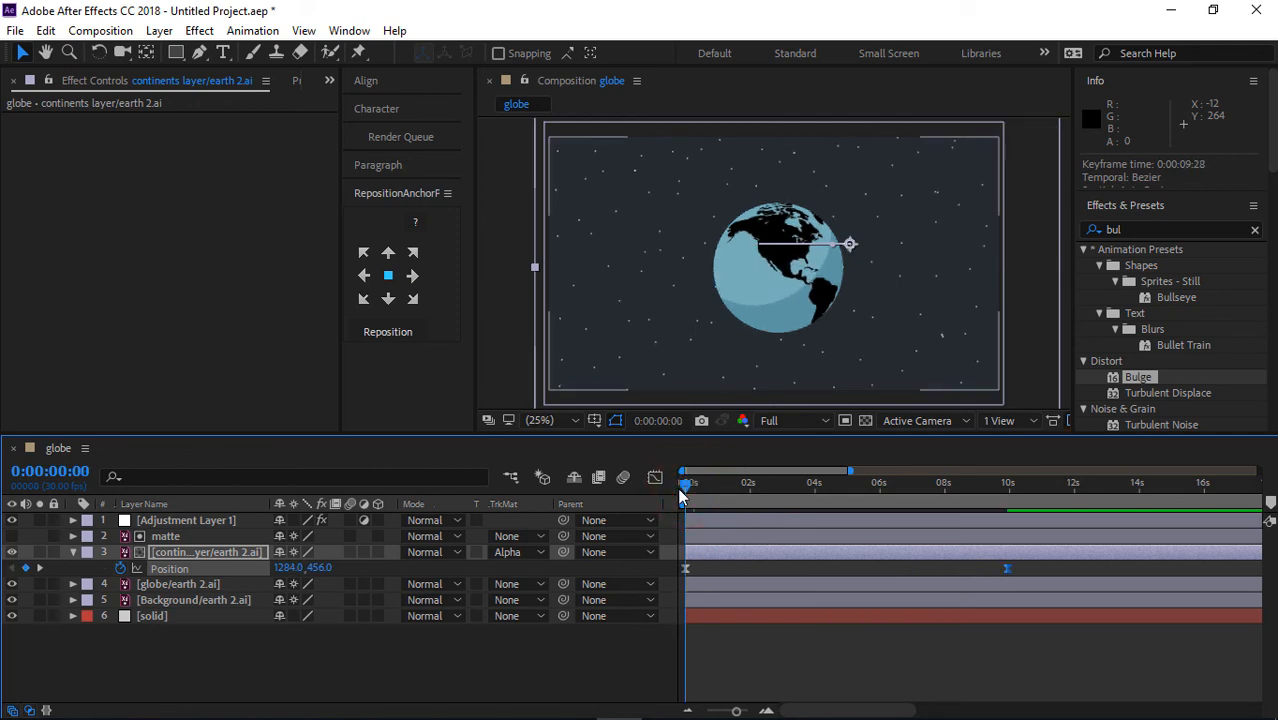
key(space)
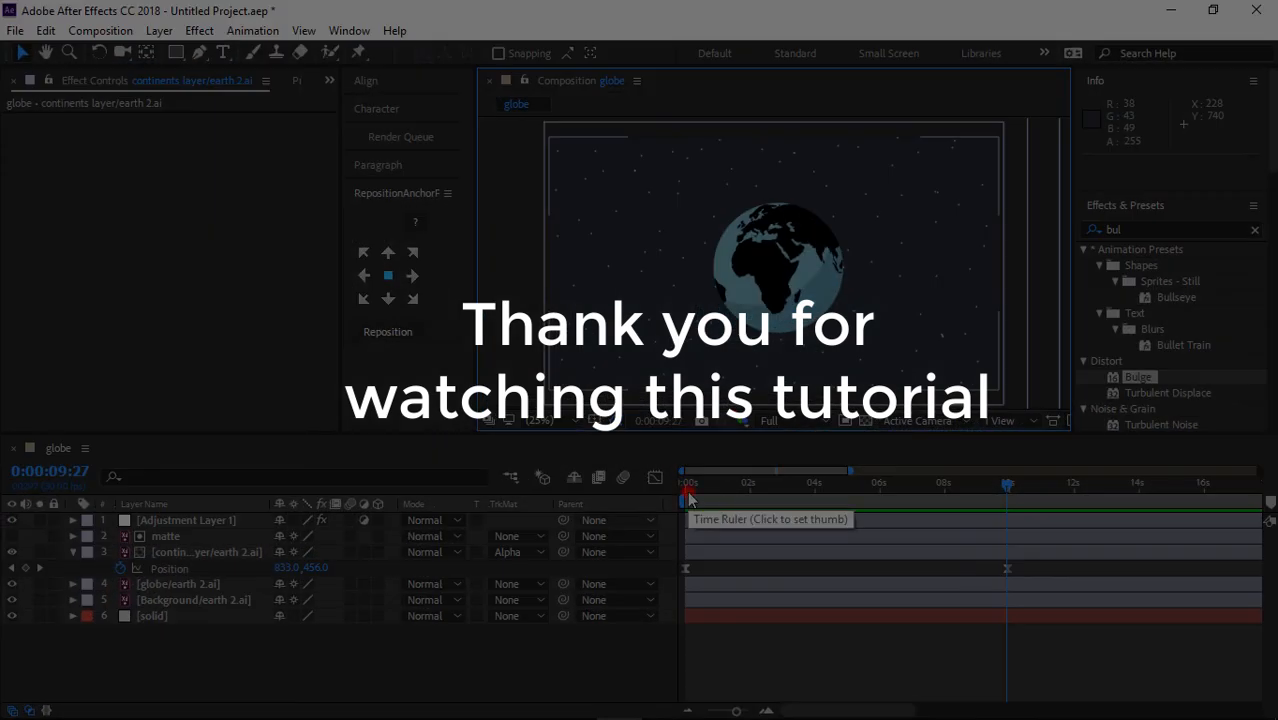
click(686, 486)
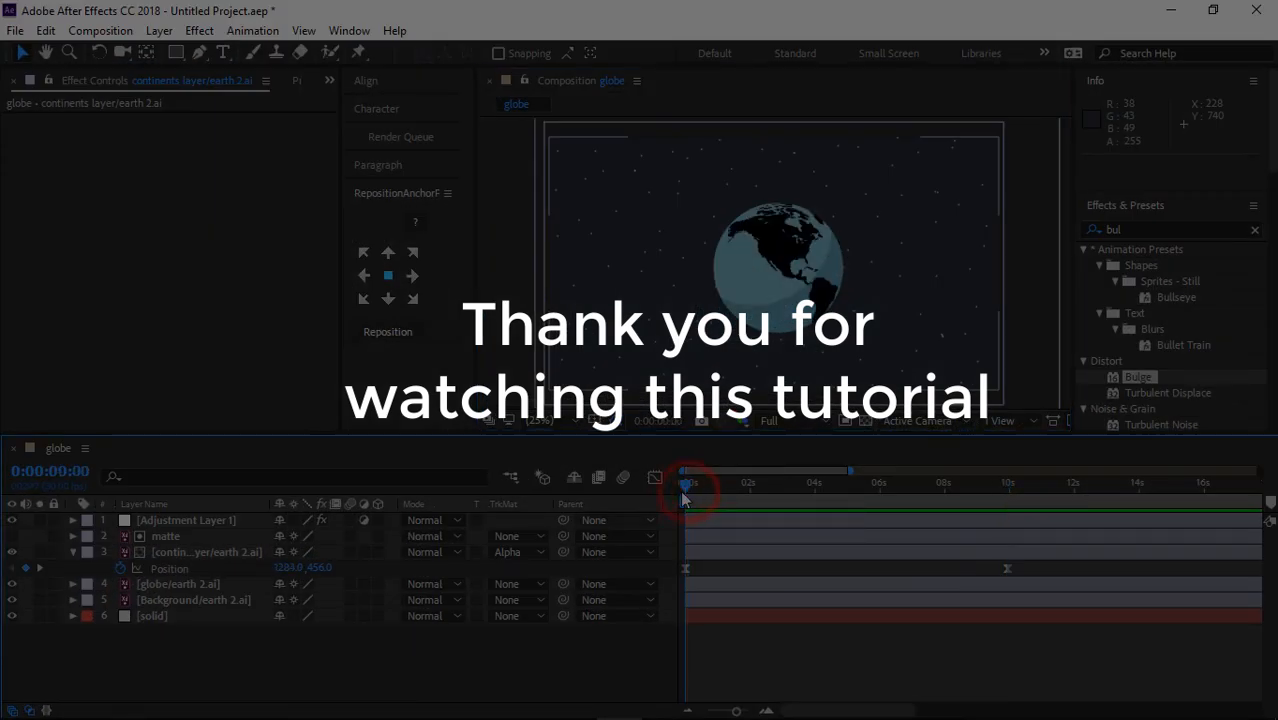